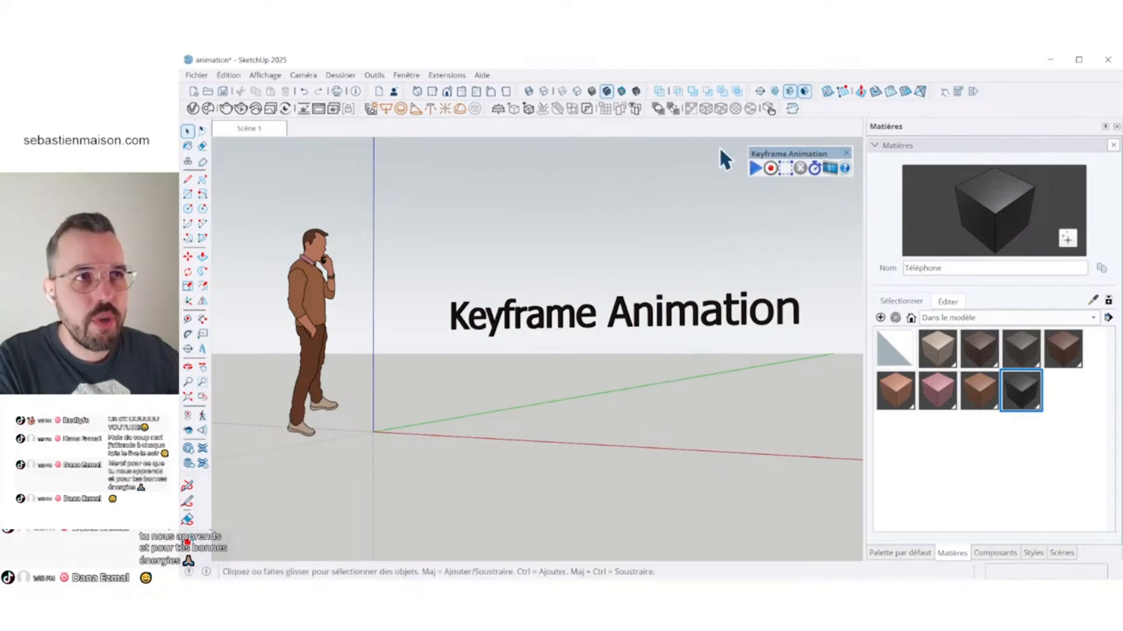
# - Open the Extension Warehouse and search it for "animation"
pyautogui.click(448, 76)
pyautogui.click(498, 92)
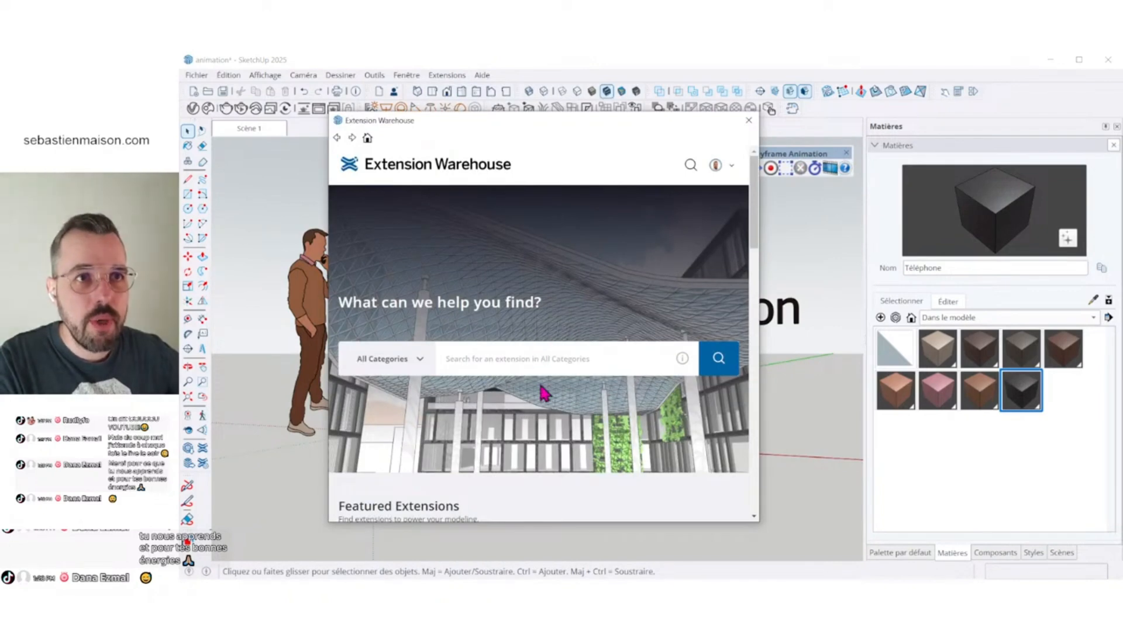
pyautogui.write('anima')
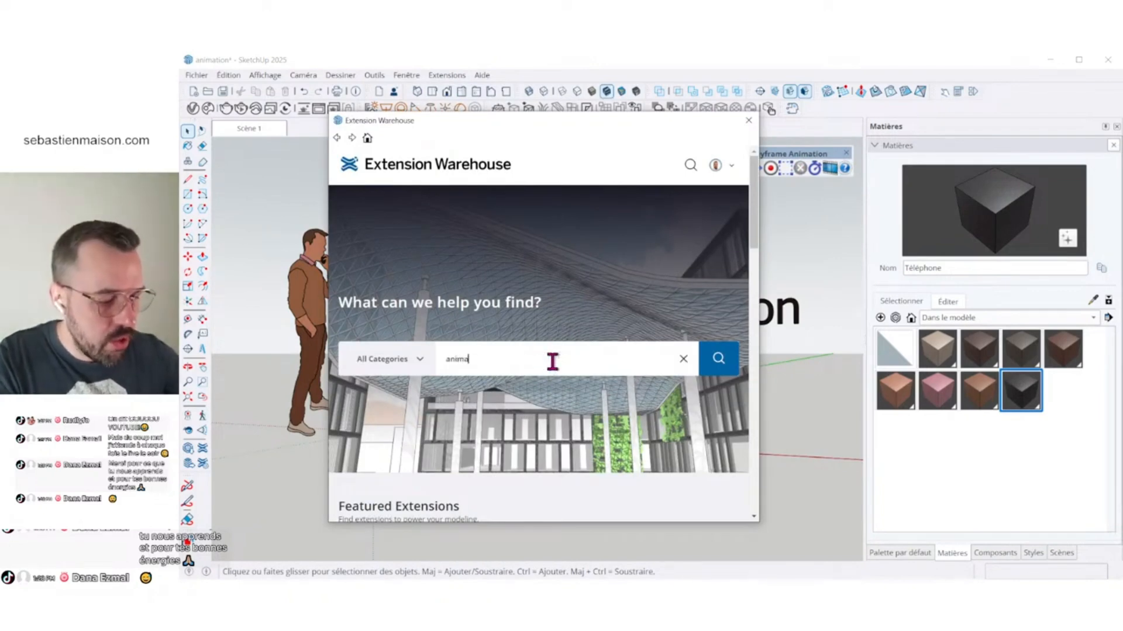
pyautogui.write('tion')
pyautogui.press('Return')
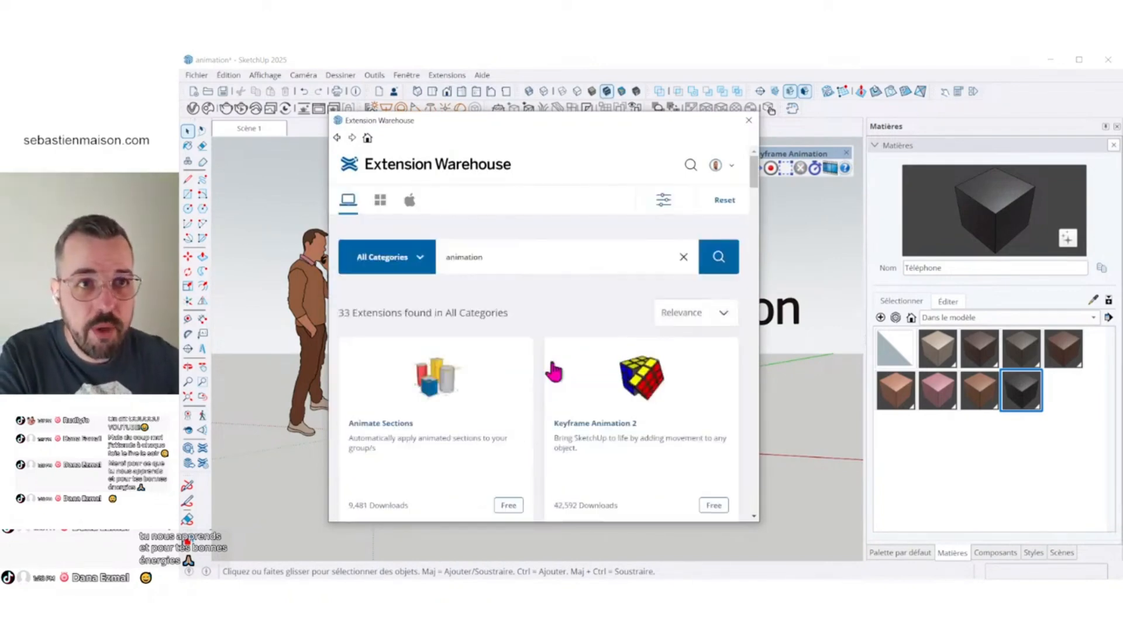
# - View the Keyframe Animation 2 extension's page down to its install option, and close the Extension Warehouse
pyautogui.scroll(-3, 558, 374)
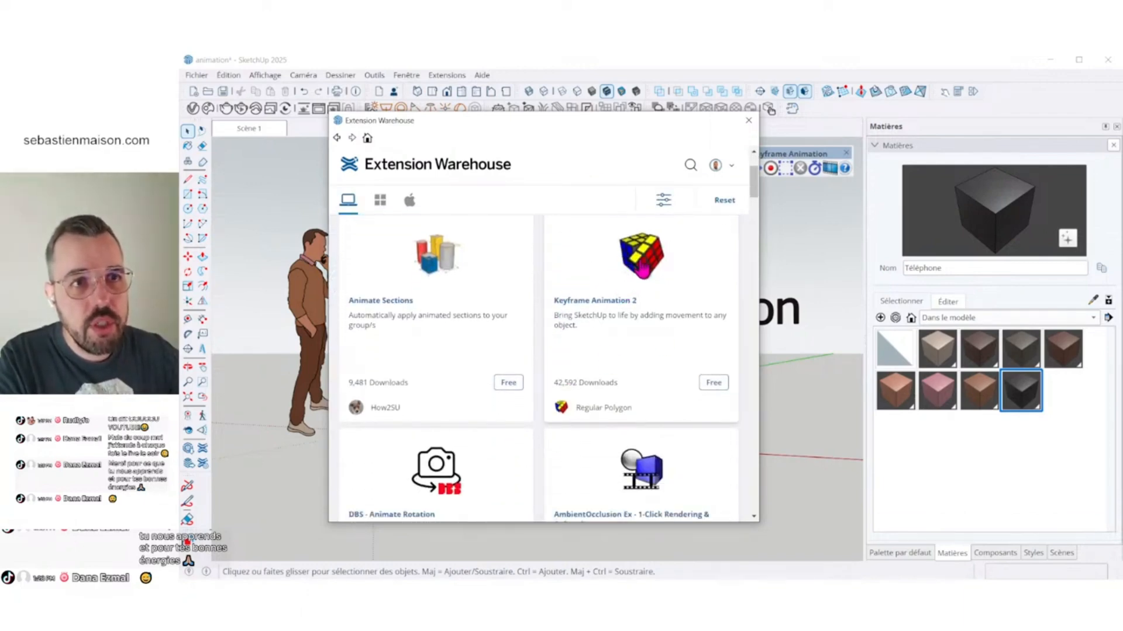
pyautogui.click(641, 267)
pyautogui.scroll(2, 591, 394)
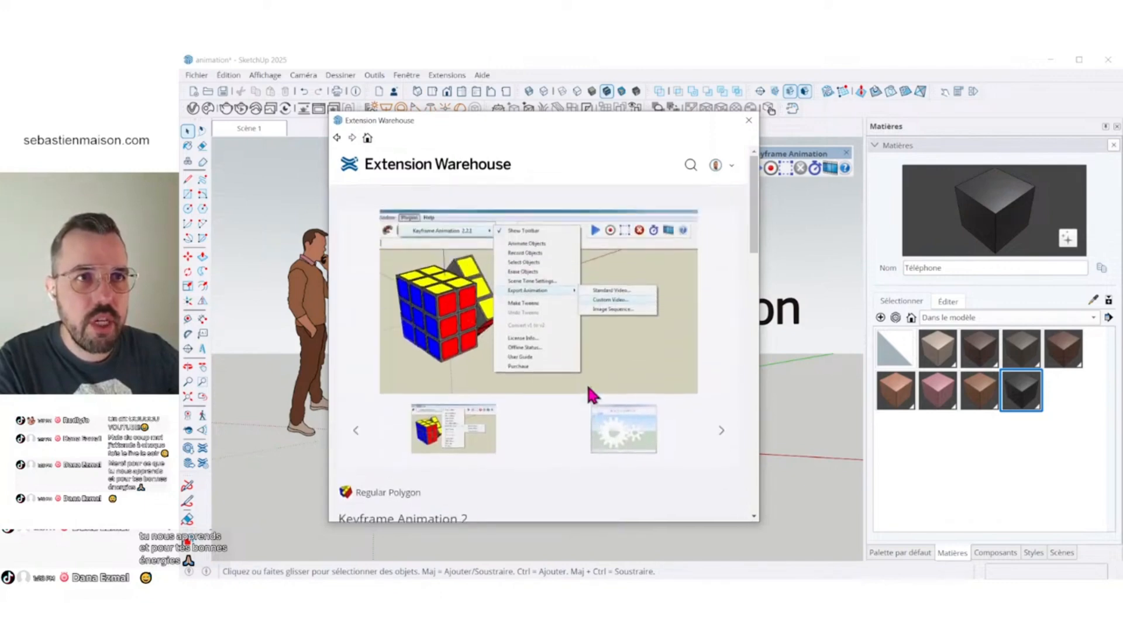
pyautogui.scroll(-7, 659, 341)
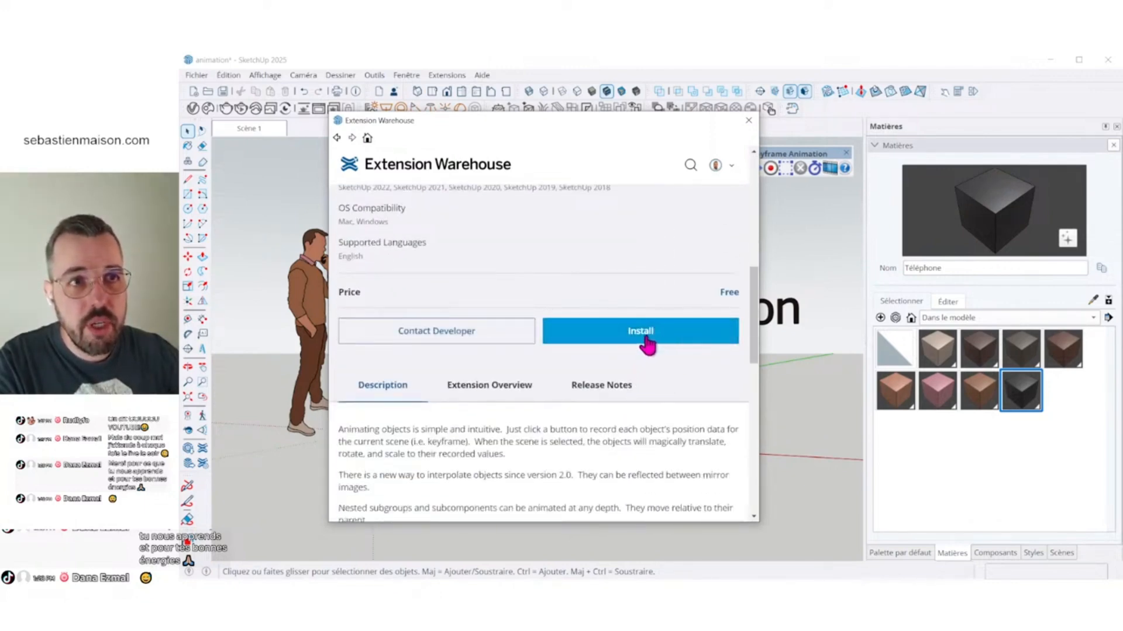
pyautogui.click(748, 120)
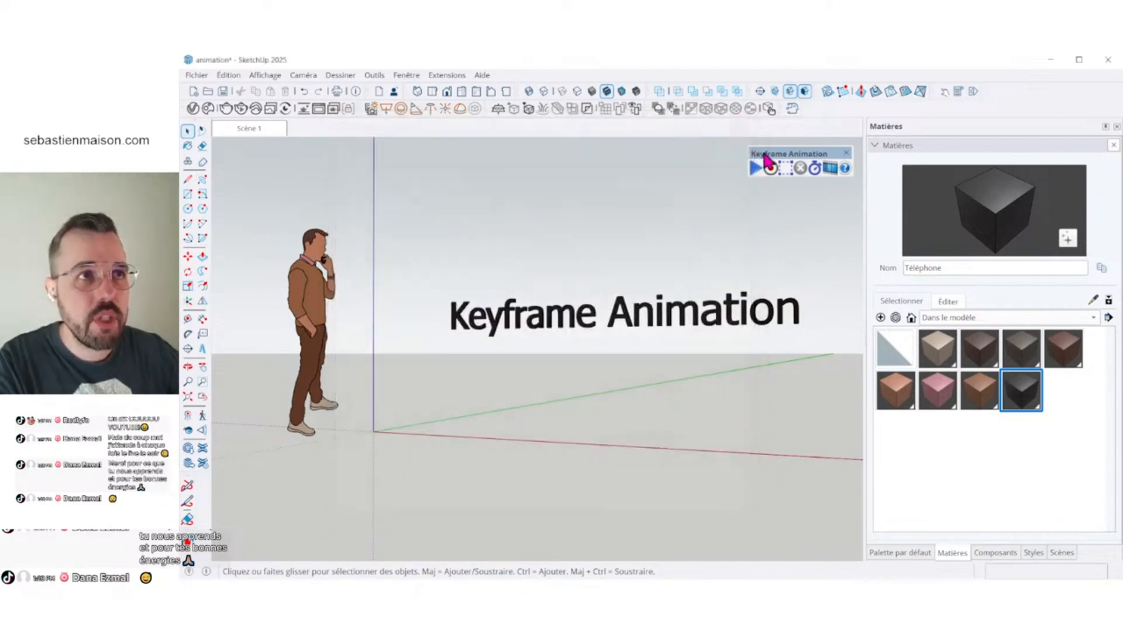
pyautogui.moveTo(796, 158)
pyautogui.mouseDown()
pyautogui.moveTo(771, 177)
pyautogui.moveTo(797, 157)
pyautogui.mouseUp()
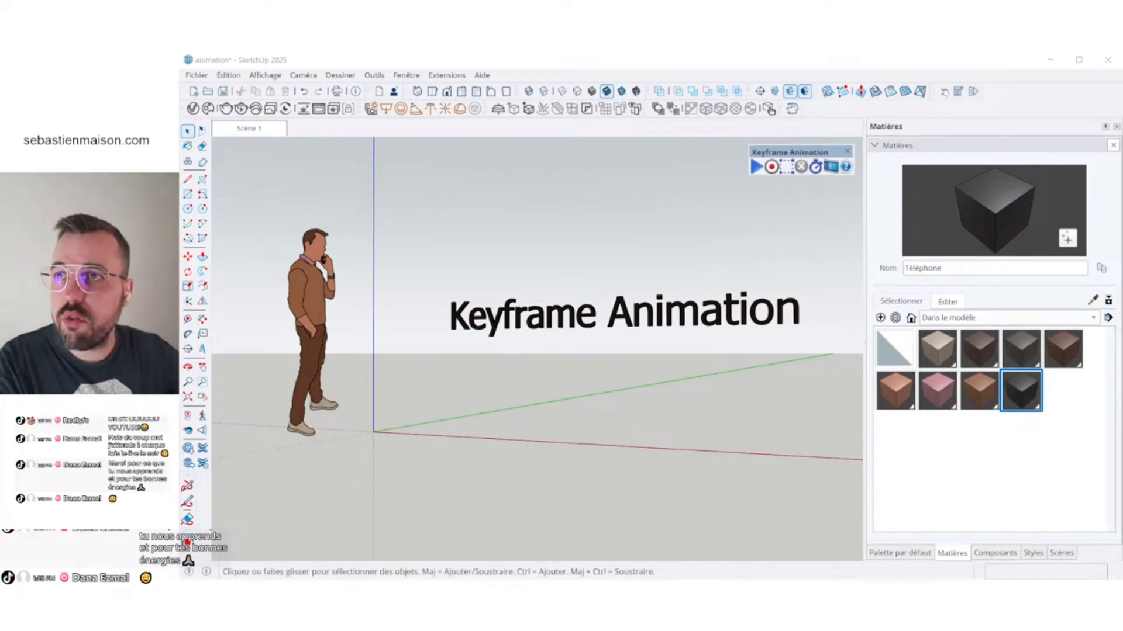
# - Switch to the browser and read the Keyframe Animation 2.2 user guide, covering toolbar functions and the steps for creating an animation
pyautogui.moveTo(180, 202)
pyautogui.mouseDown()
pyautogui.moveTo(326, 198)
pyautogui.moveTo(322, 119)
pyautogui.moveTo(181, 56)
pyautogui.mouseUp()
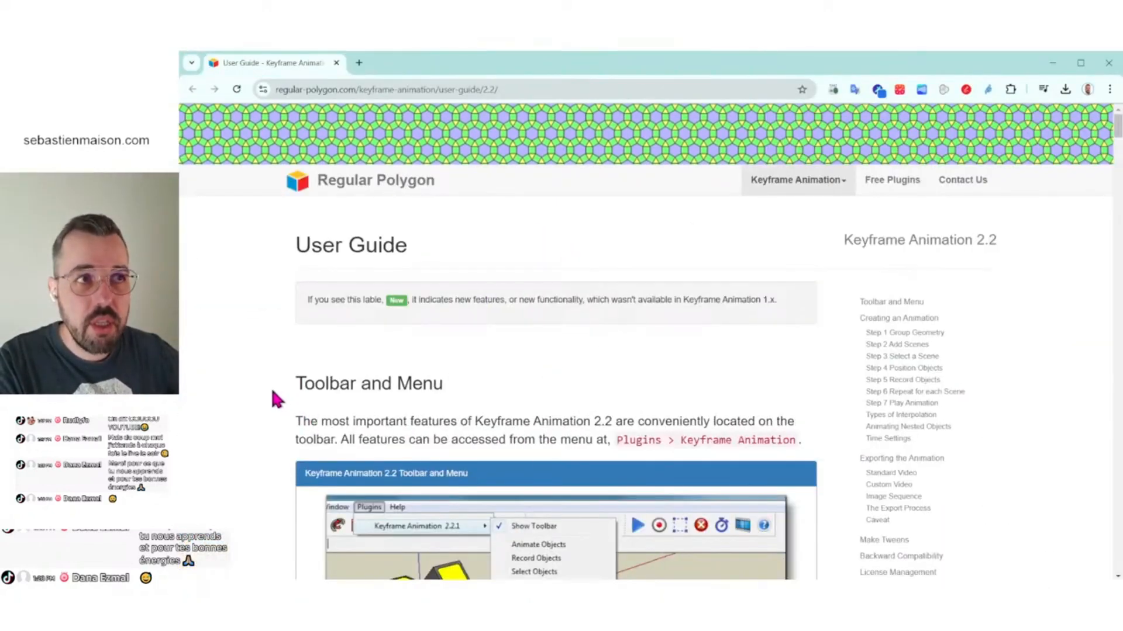
pyautogui.scroll(-5, 271, 392)
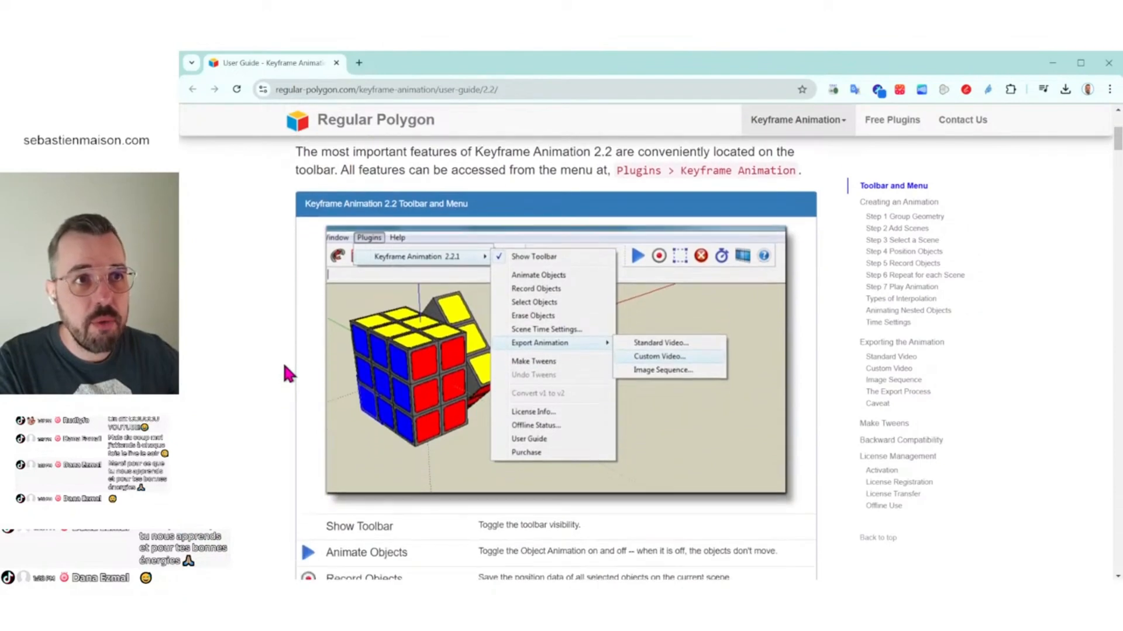
pyautogui.scroll(-5, 284, 365)
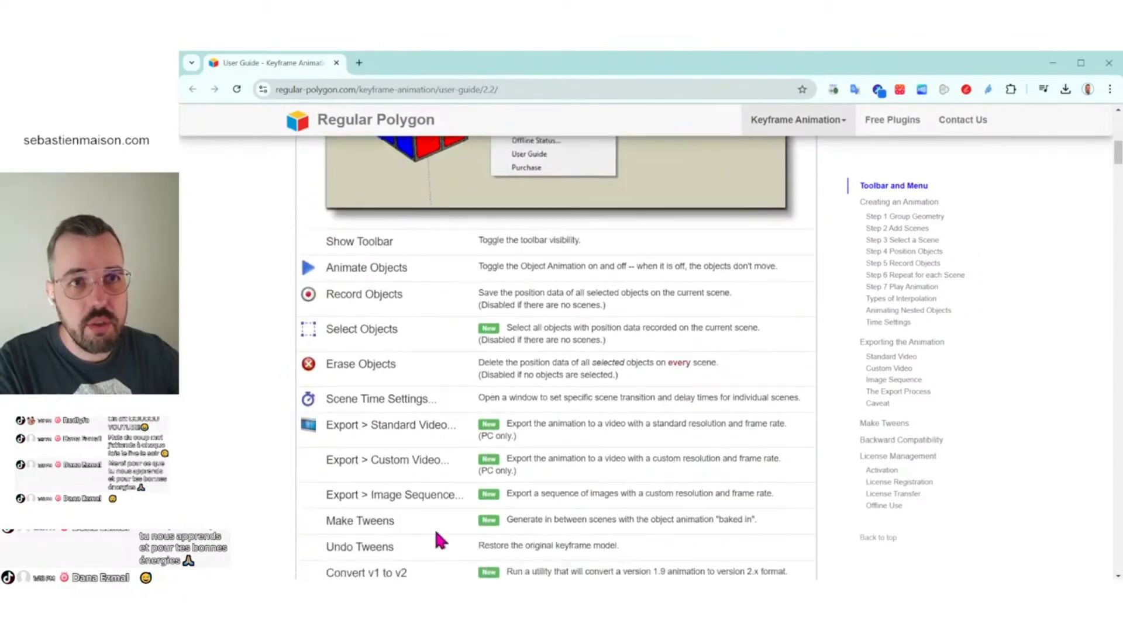
pyautogui.scroll(-10, 264, 456)
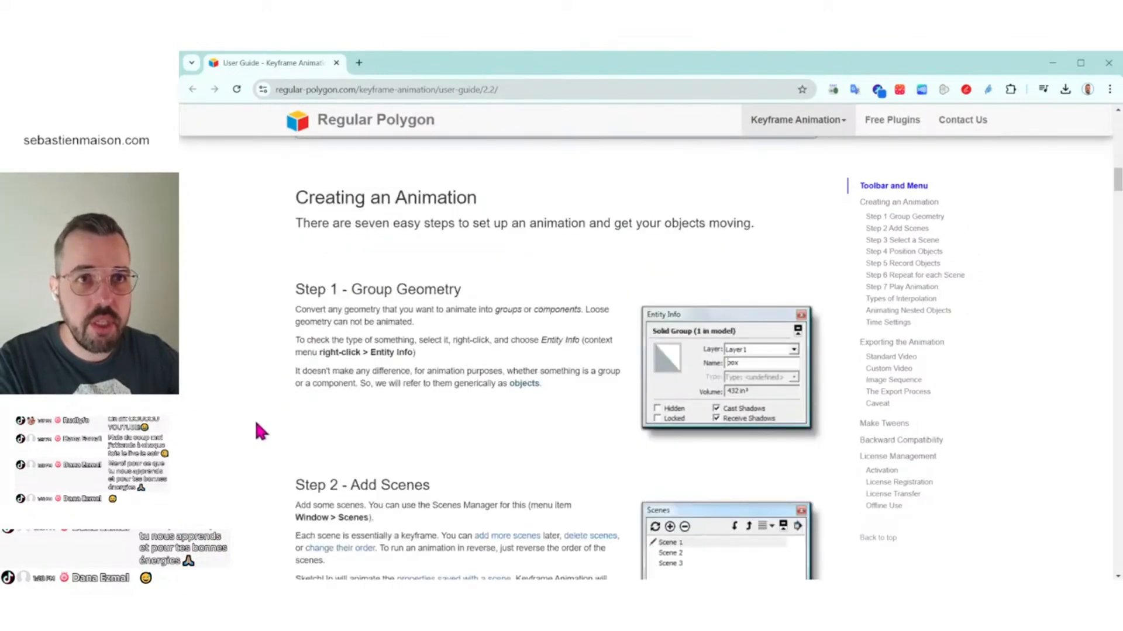
pyautogui.scroll(-2, 257, 425)
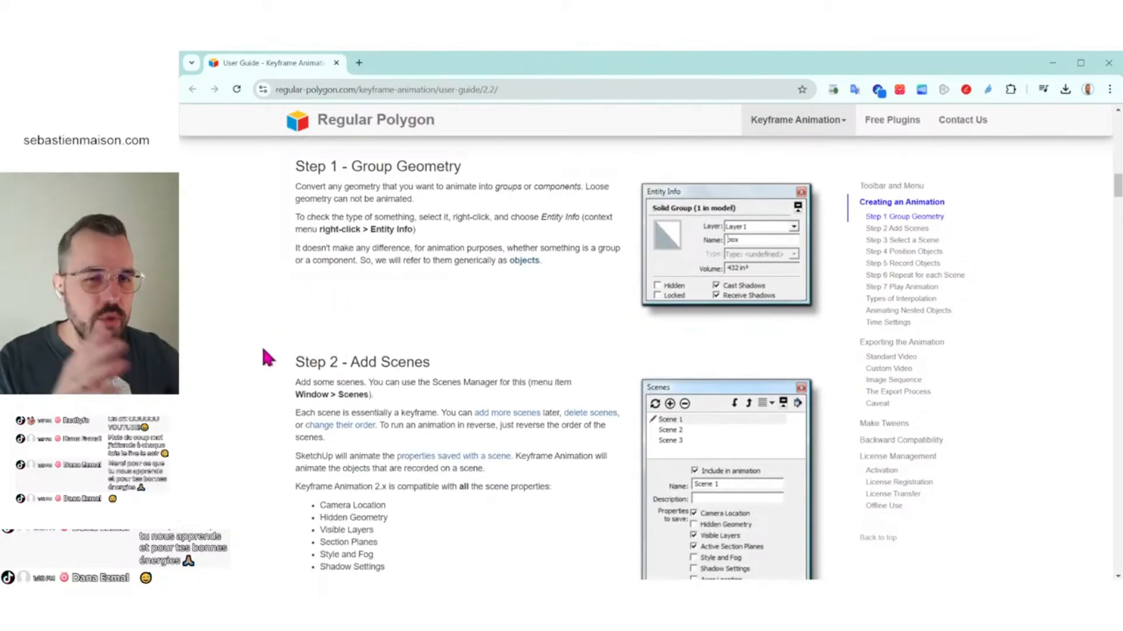
pyautogui.scroll(-10, 239, 348)
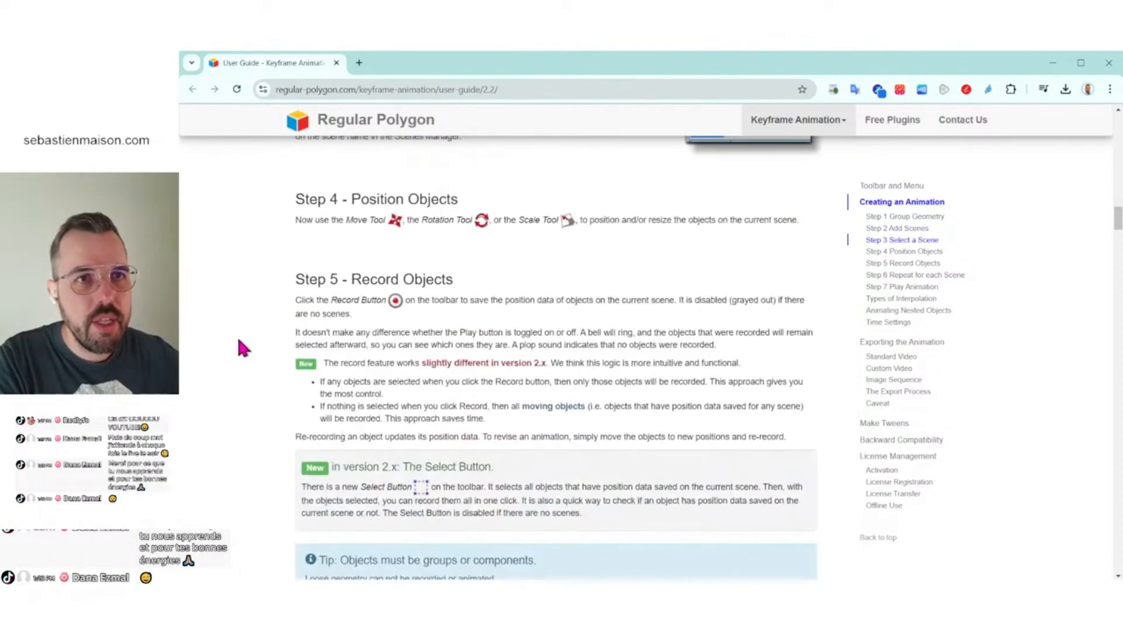
pyautogui.scroll(-5, 240, 344)
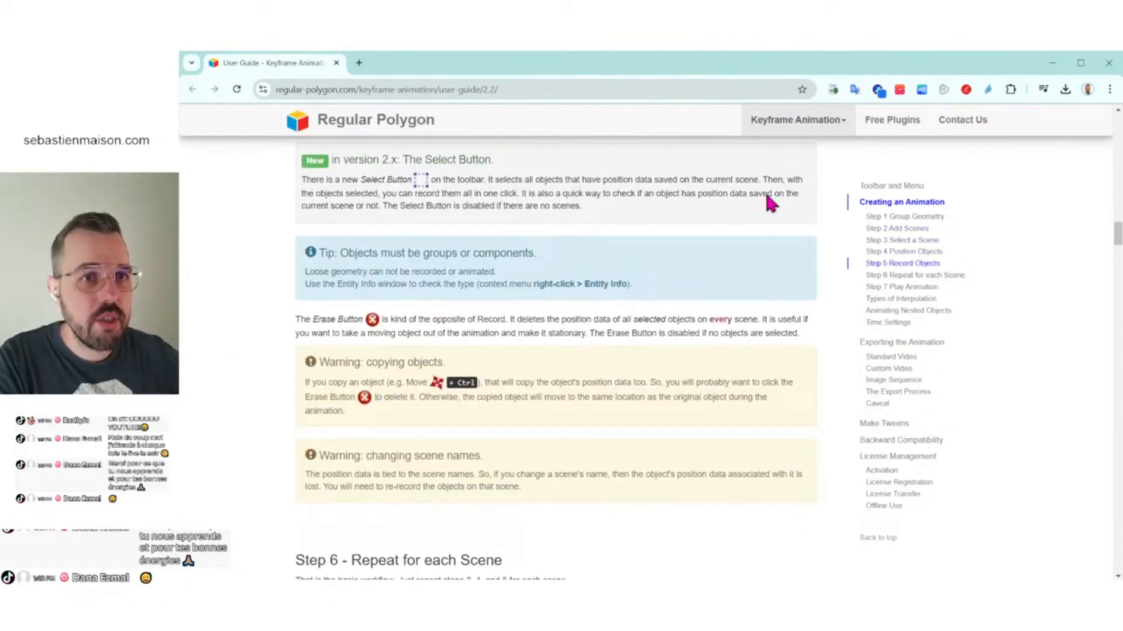
pyautogui.click(1108, 63)
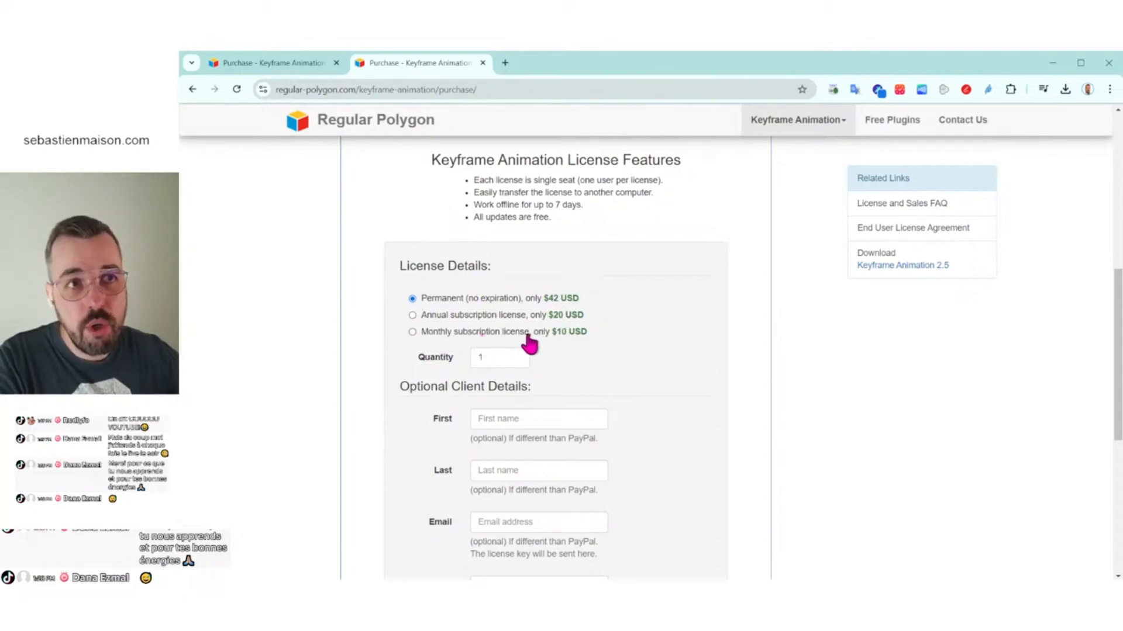
# - Examine the licence options on the Keyframe Animation purchase page, and close the browser to return to SketchUp
pyautogui.scroll(-3, 704, 472)
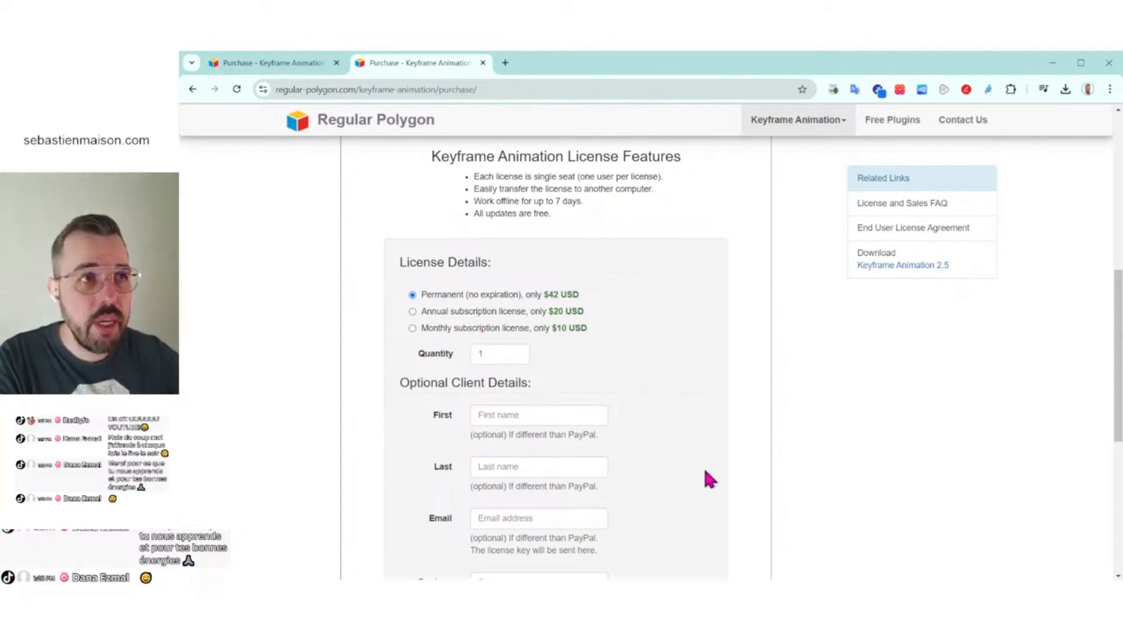
pyautogui.scroll(10, 672, 403)
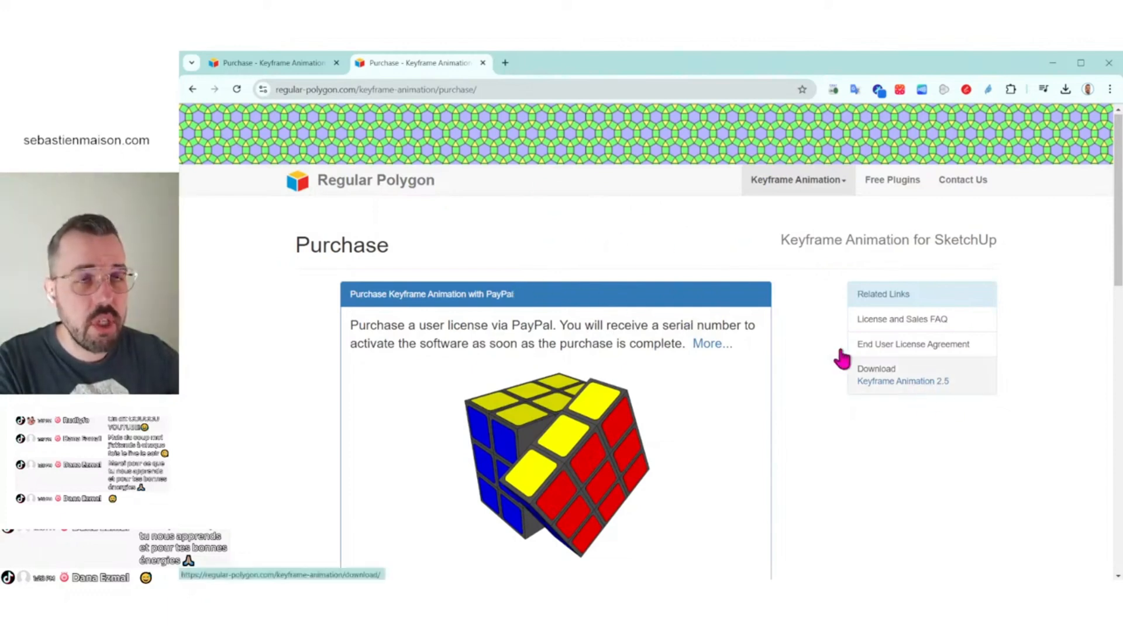
pyautogui.click(483, 63)
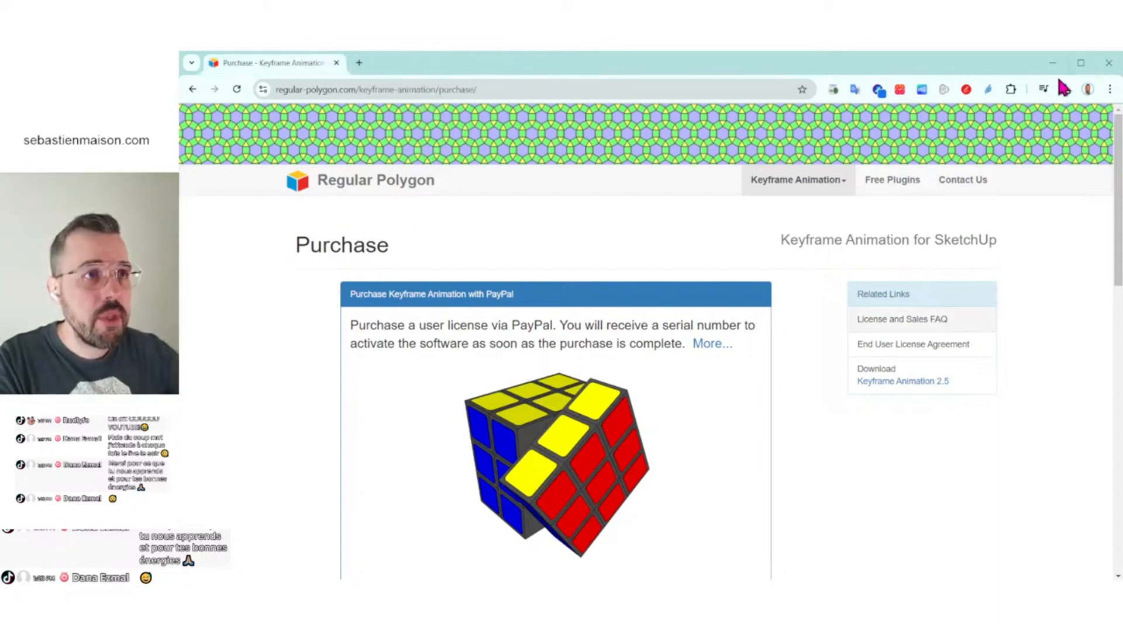
pyautogui.click(1114, 69)
# - Delete the 3D text "Keyframe Animation" from the model
pyautogui.moveTo(468, 362); pyautogui.dragTo(612, 355, button='middle')
pyautogui.click(645, 327)
pyautogui.press('Delete')
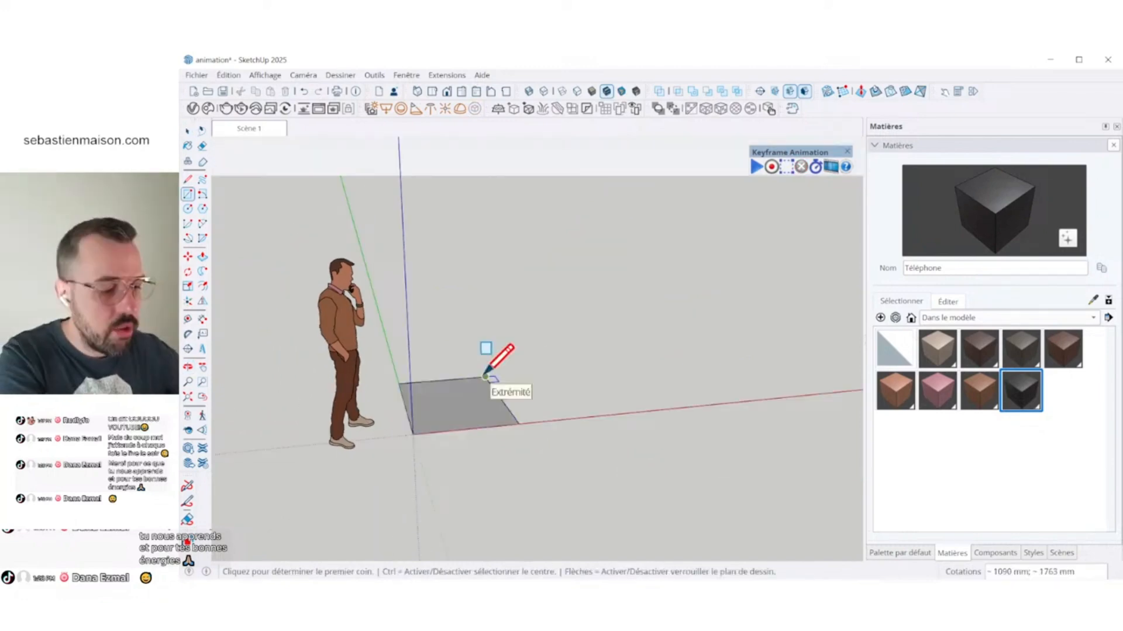
# - Draw a rectangle on the ground from the origin and Push/Pull it up into a box about 0.8 m high
pyautogui.press('p')
pyautogui.click(464, 419)
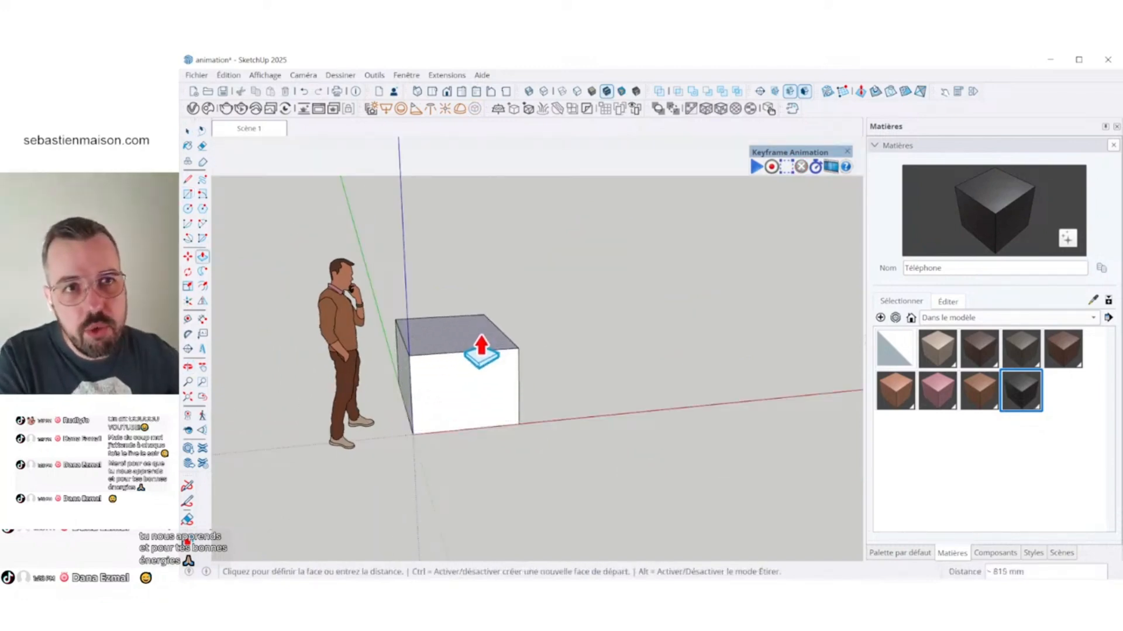
pyautogui.click(479, 345)
pyautogui.press('space')
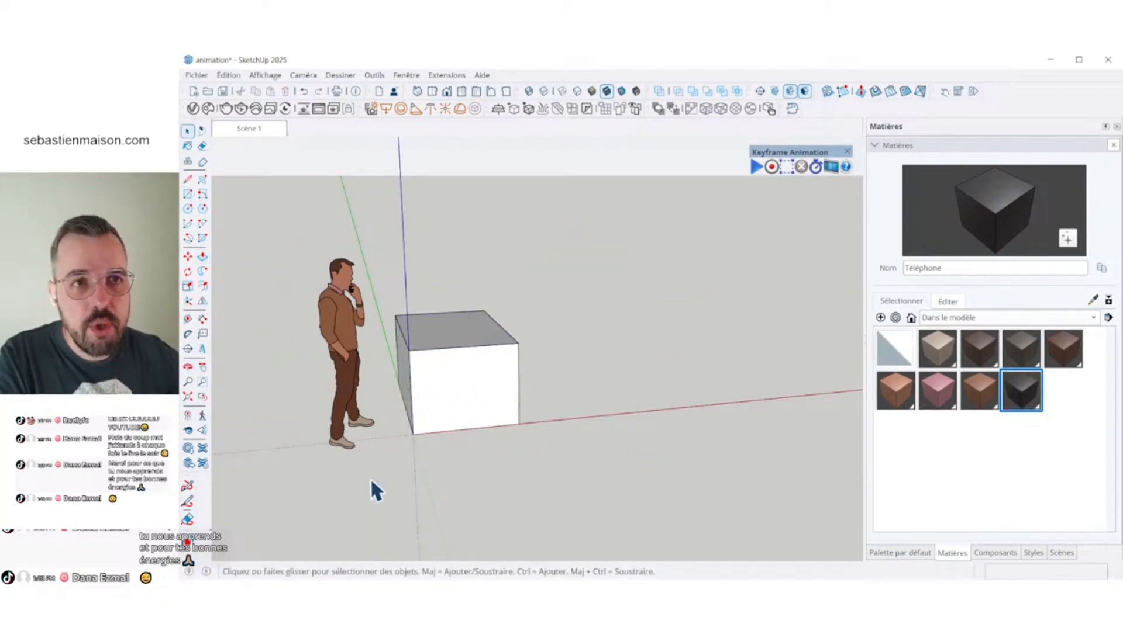
# - Convert the whole box into a component with the definition name "cube", replacing the selected geometry
pyautogui.moveTo(364, 486); pyautogui.dragTo(624, 271)
pyautogui.rightClick(450, 366)
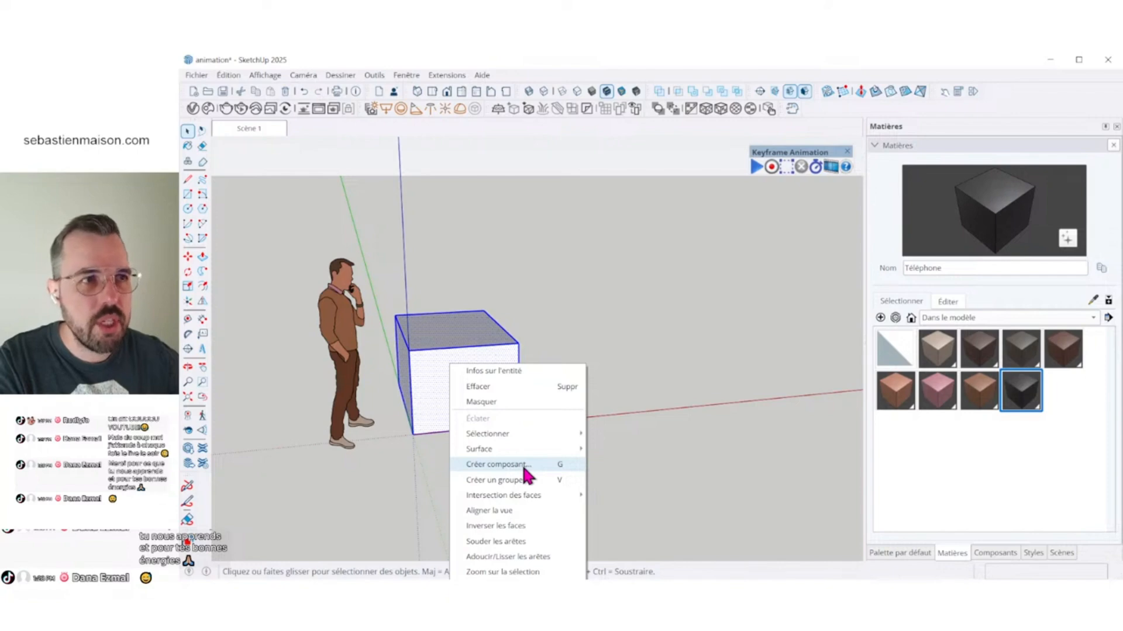
pyautogui.click(523, 468)
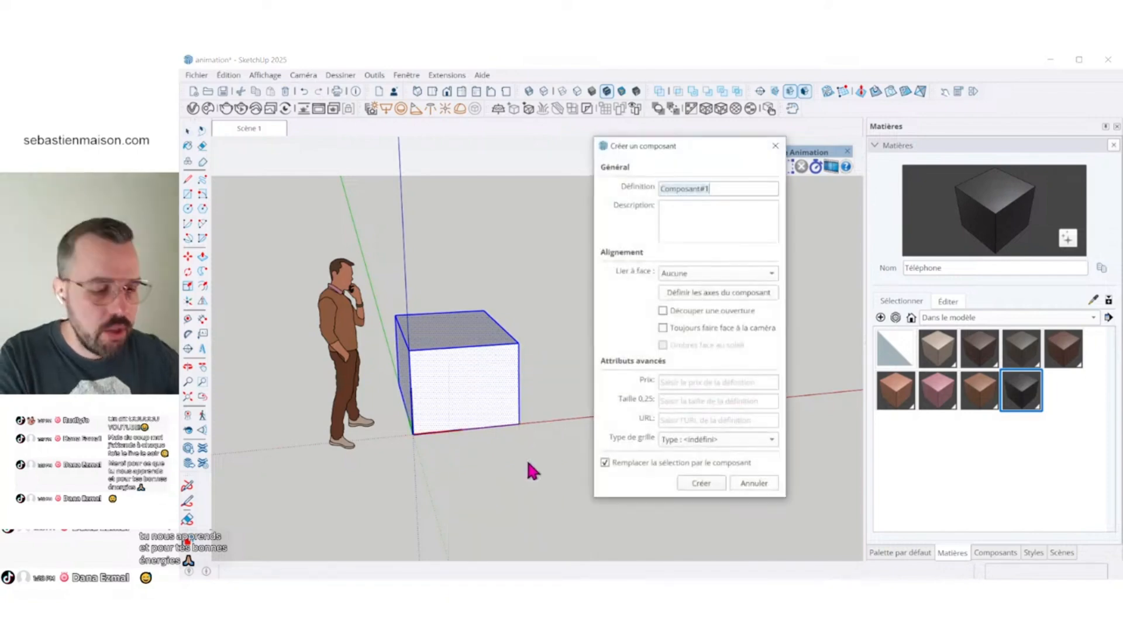
pyautogui.write('cube')
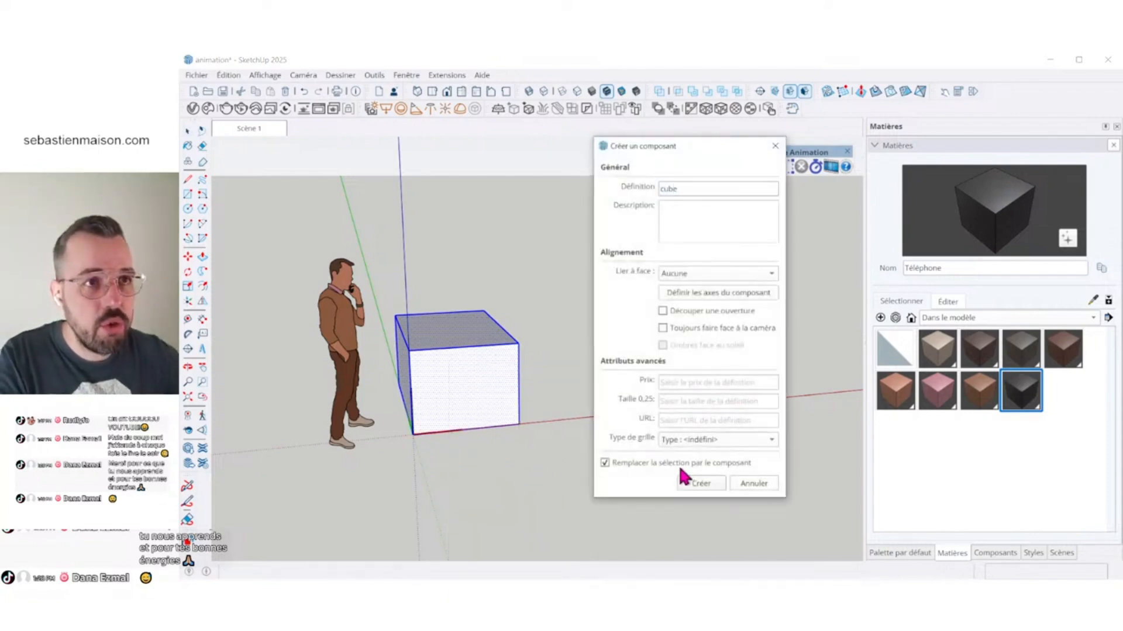
pyautogui.click(690, 485)
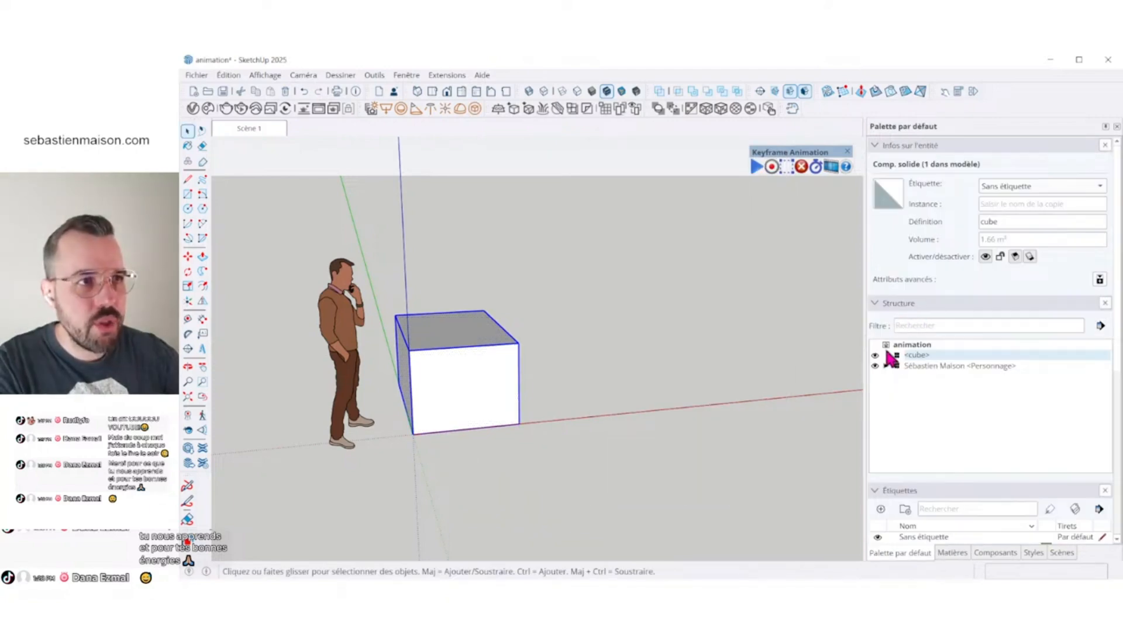
pyautogui.scroll(-2, 639, 505)
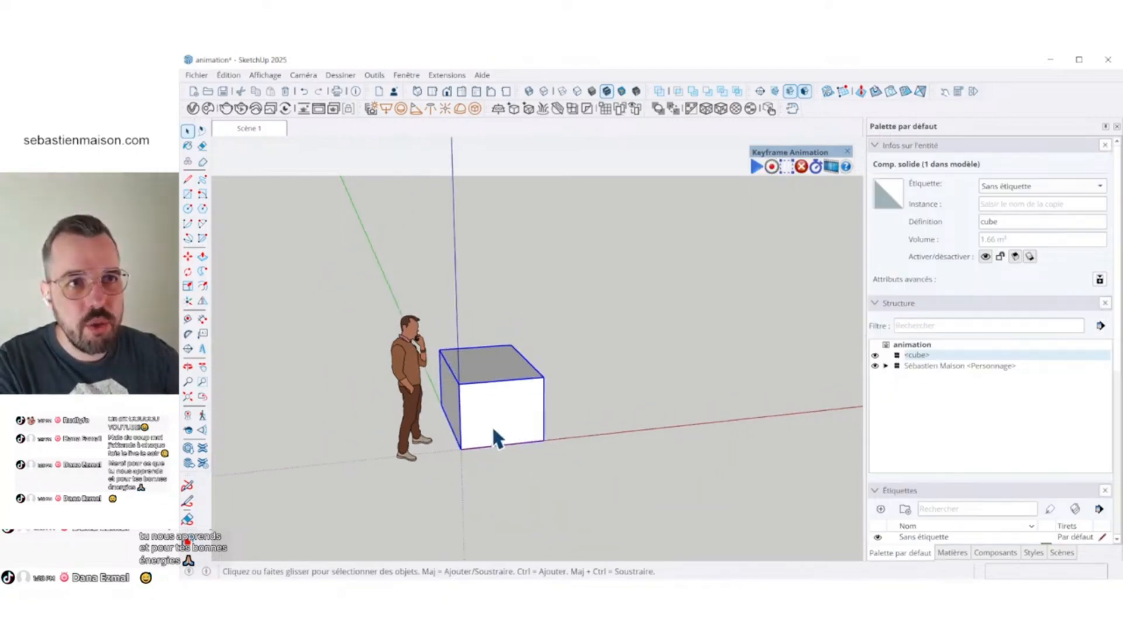
pyautogui.scroll(4, 493, 428)
pyautogui.scroll(-2, 559, 427)
pyautogui.scroll(2, 465, 427)
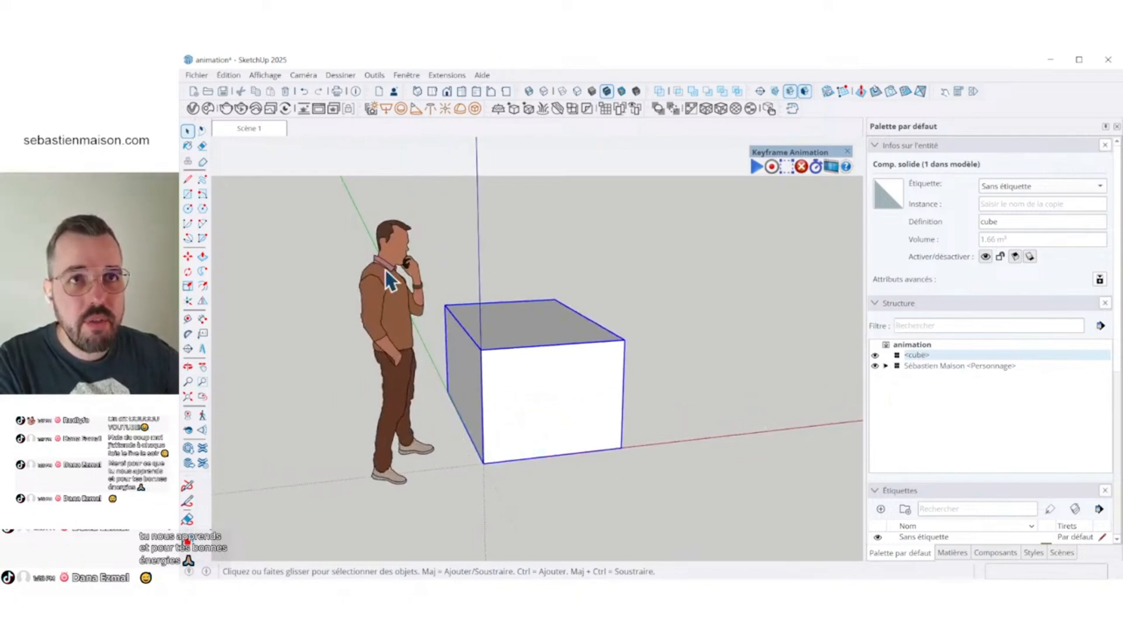
# - Recall Scène 1, orbit to look down on the cube and the figure, and update the scene with this view
pyautogui.click(264, 130)
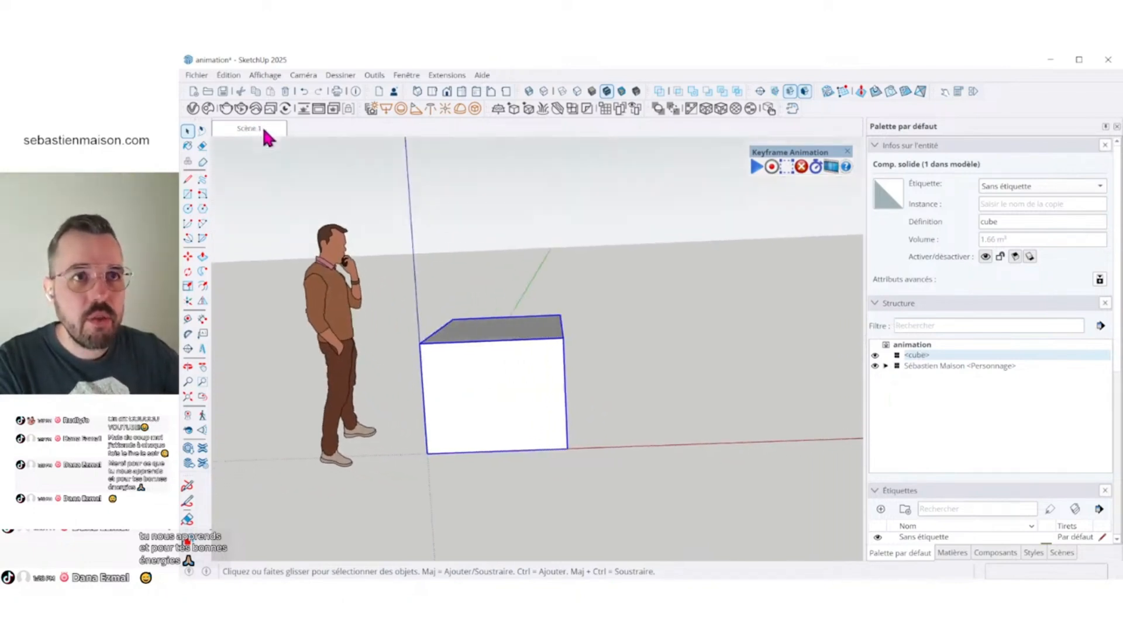
pyautogui.click(285, 109)
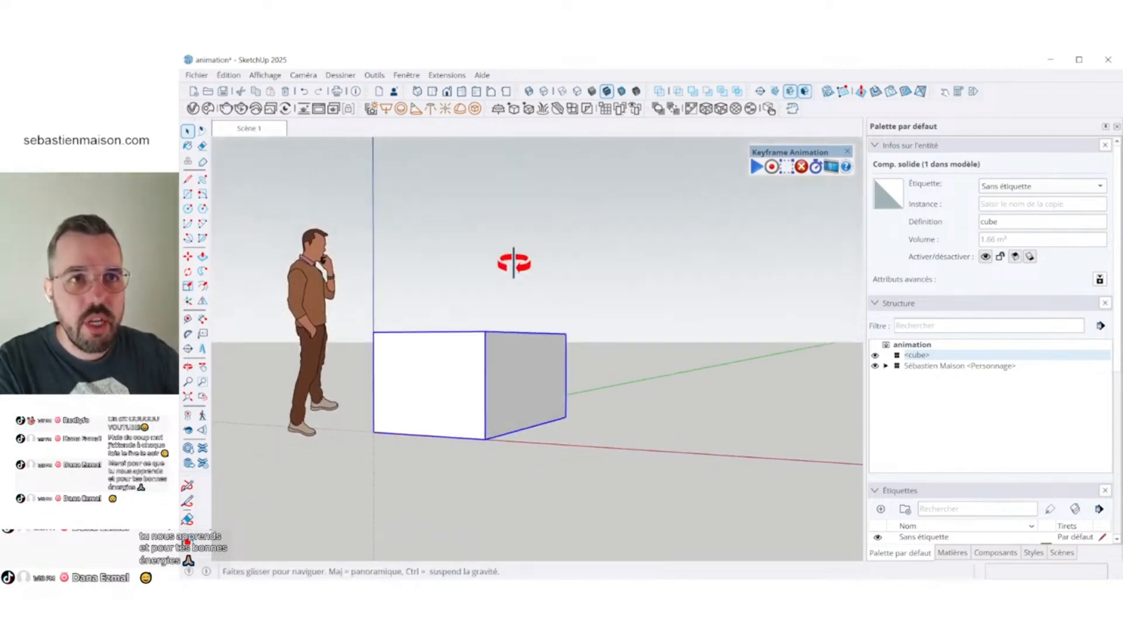
pyautogui.moveTo(514, 261); pyautogui.dragTo(501, 333)
pyautogui.press('space')
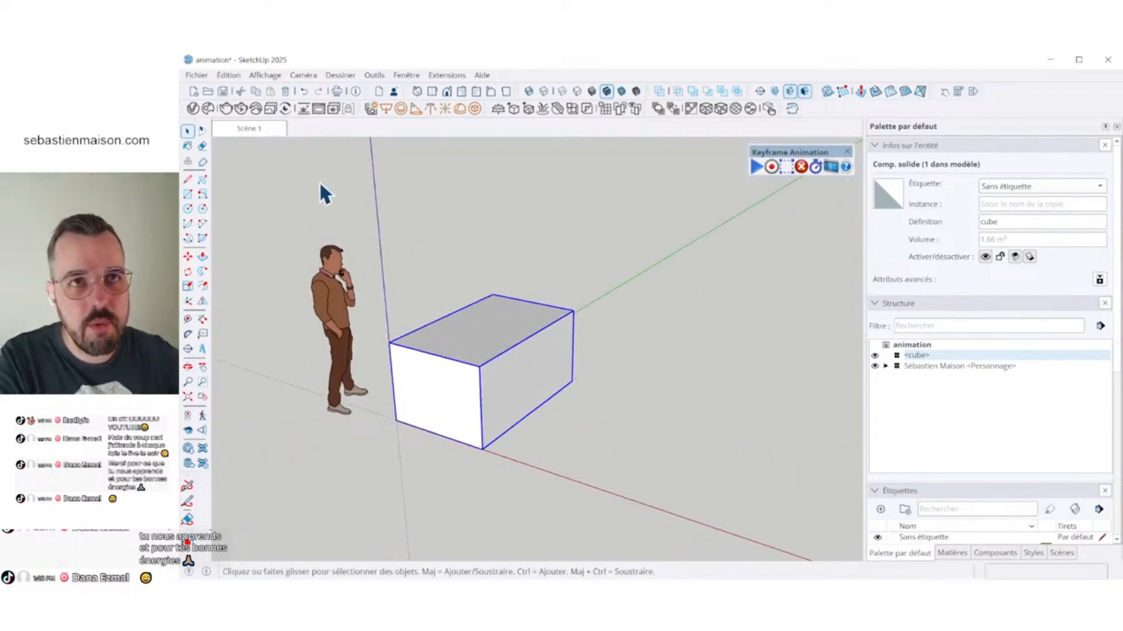
pyautogui.rightClick(246, 126)
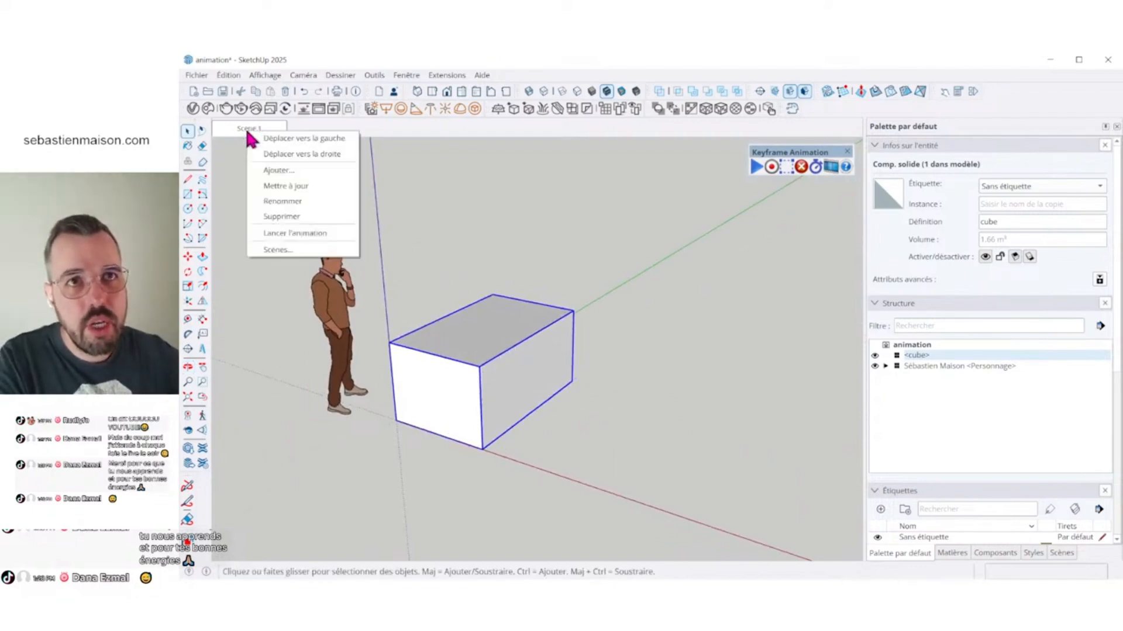
pyautogui.click(306, 190)
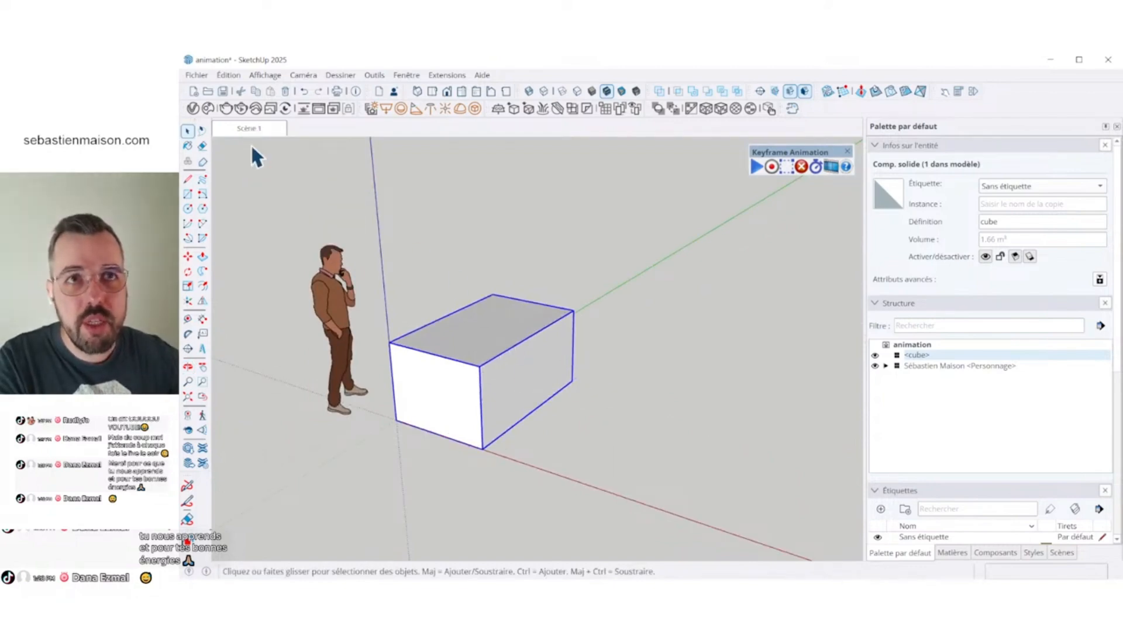
# - Add a second scene, Scène 2, showing the cube and the figure from a different angle and farther away
pyautogui.click(1057, 554)
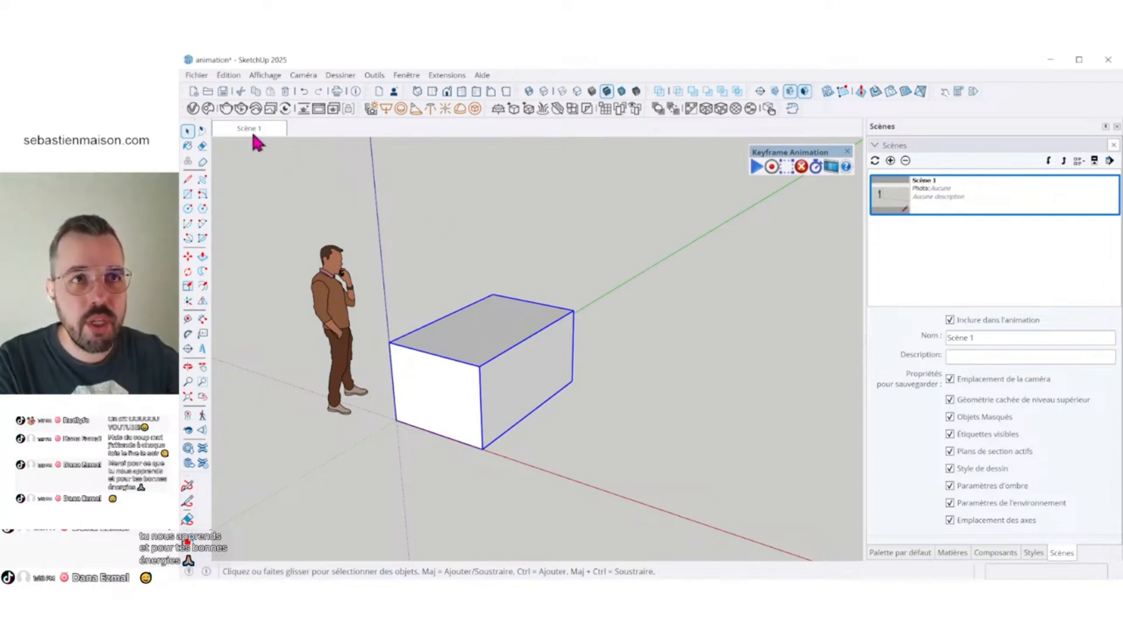
pyautogui.scroll(-2, 739, 405)
pyautogui.moveTo(455, 376); pyautogui.dragTo(659, 408, button='middle')
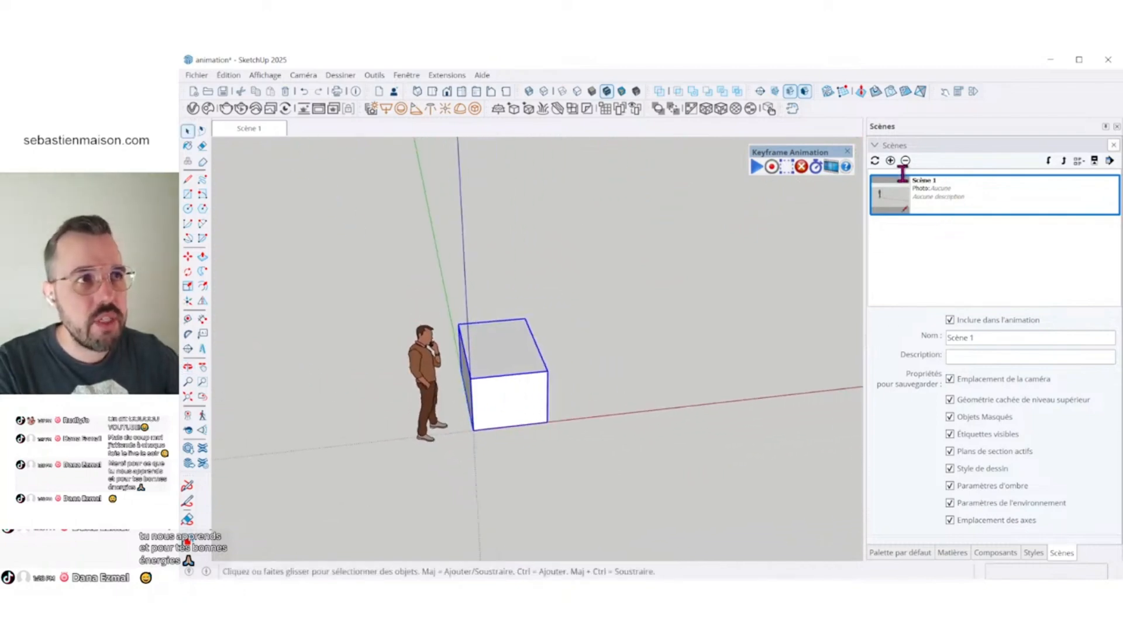
pyautogui.rightClick(277, 138)
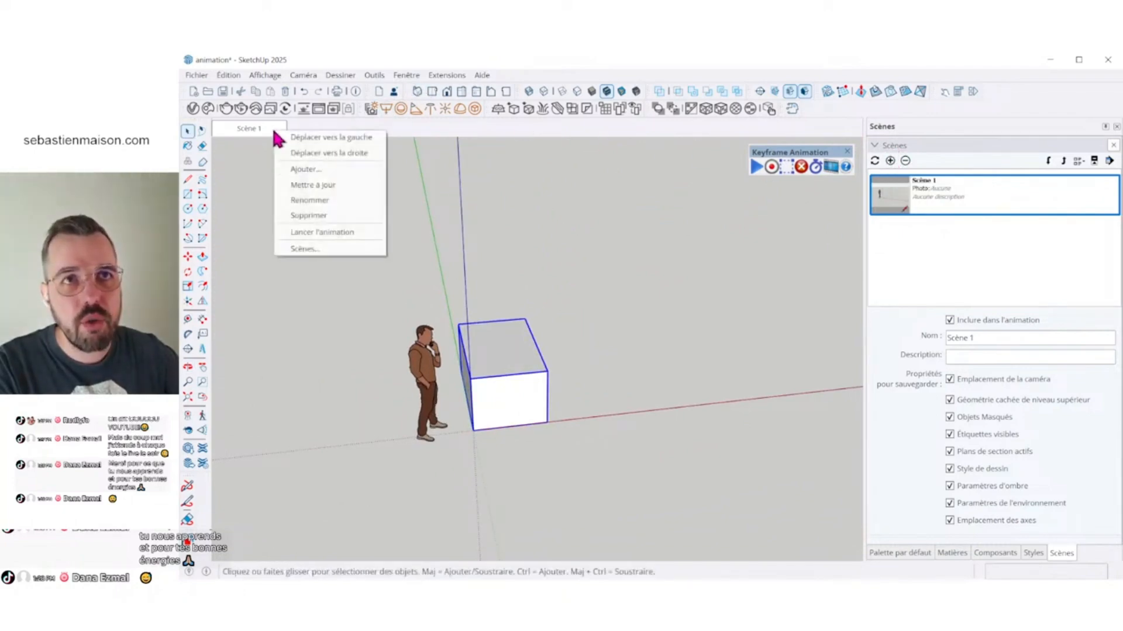
pyautogui.click(319, 170)
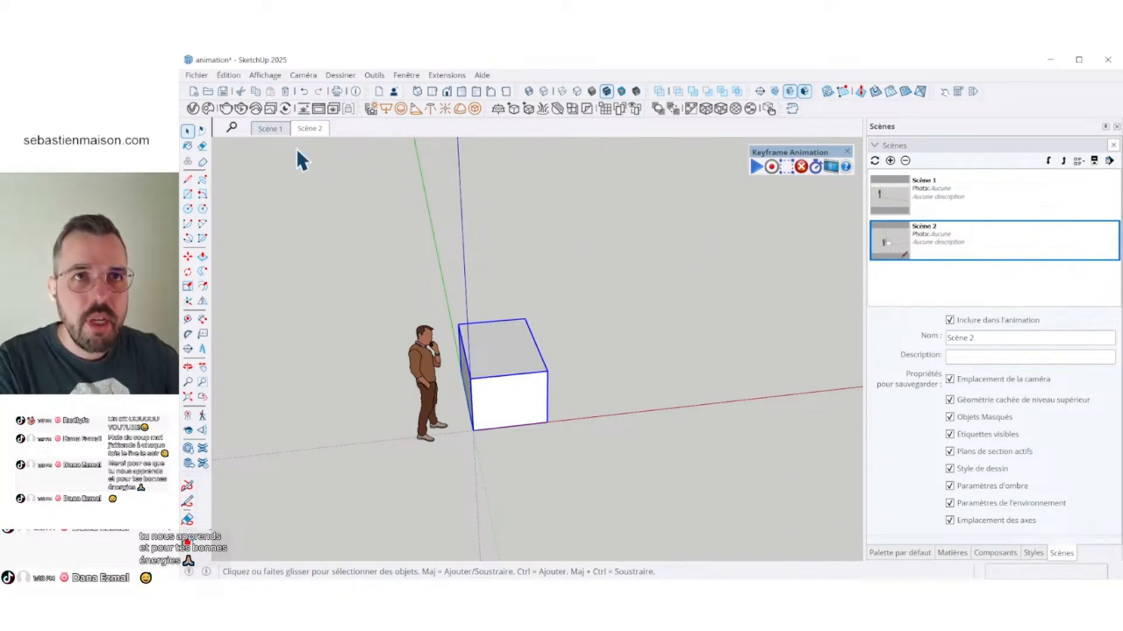
# - Switch back and forth between Scène 1 and Scène 2 to compare their camera views
pyautogui.click(270, 130)
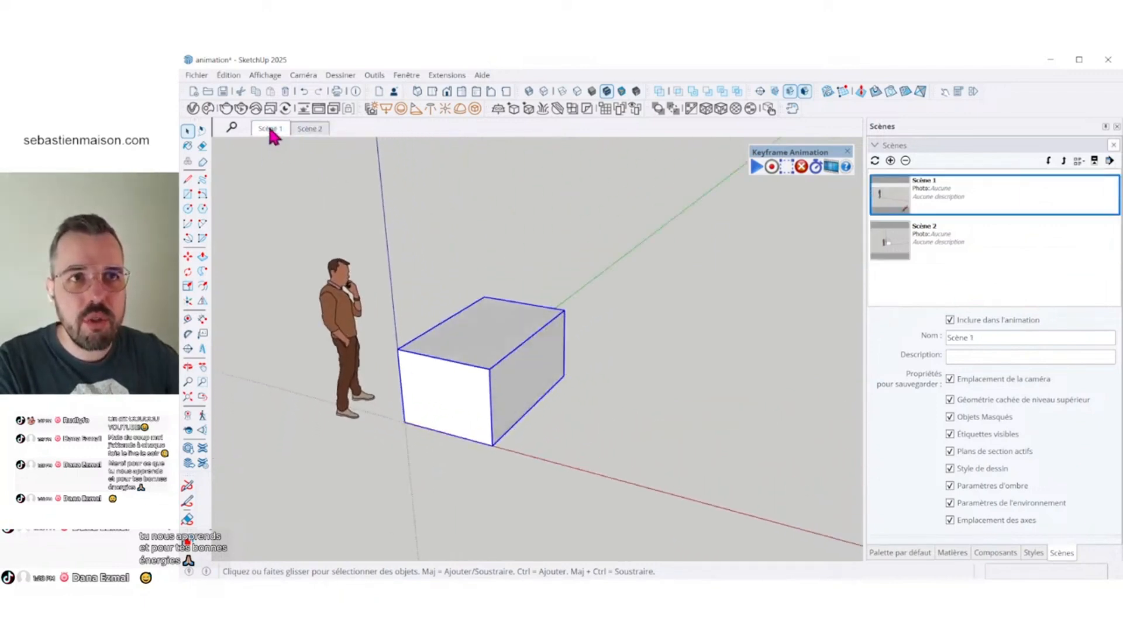
pyautogui.click(310, 130)
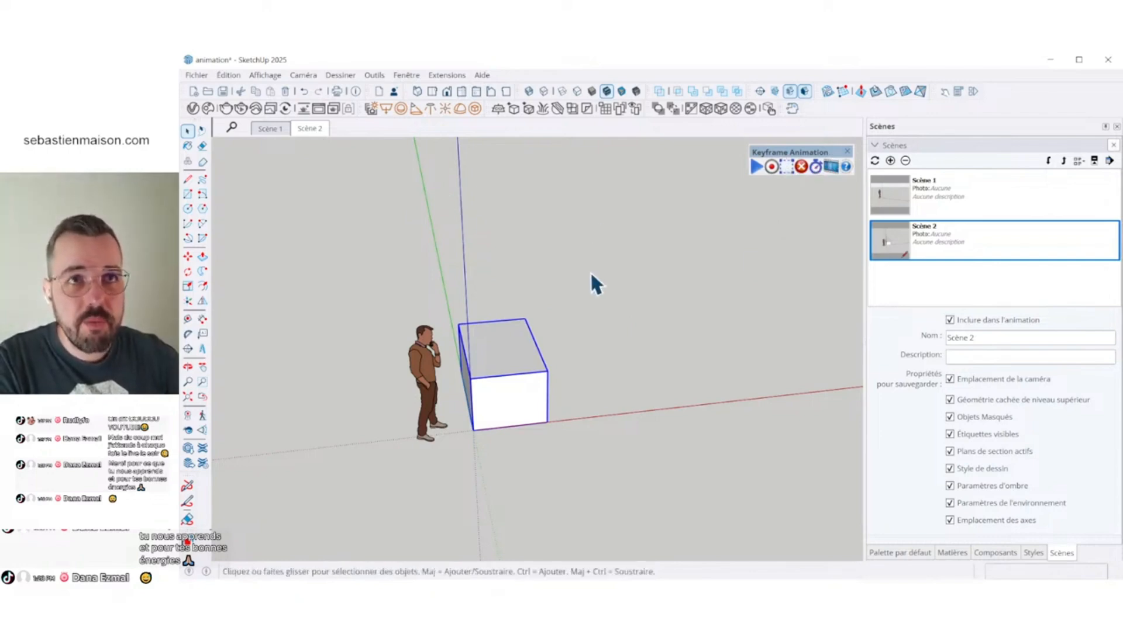
pyautogui.click(280, 129)
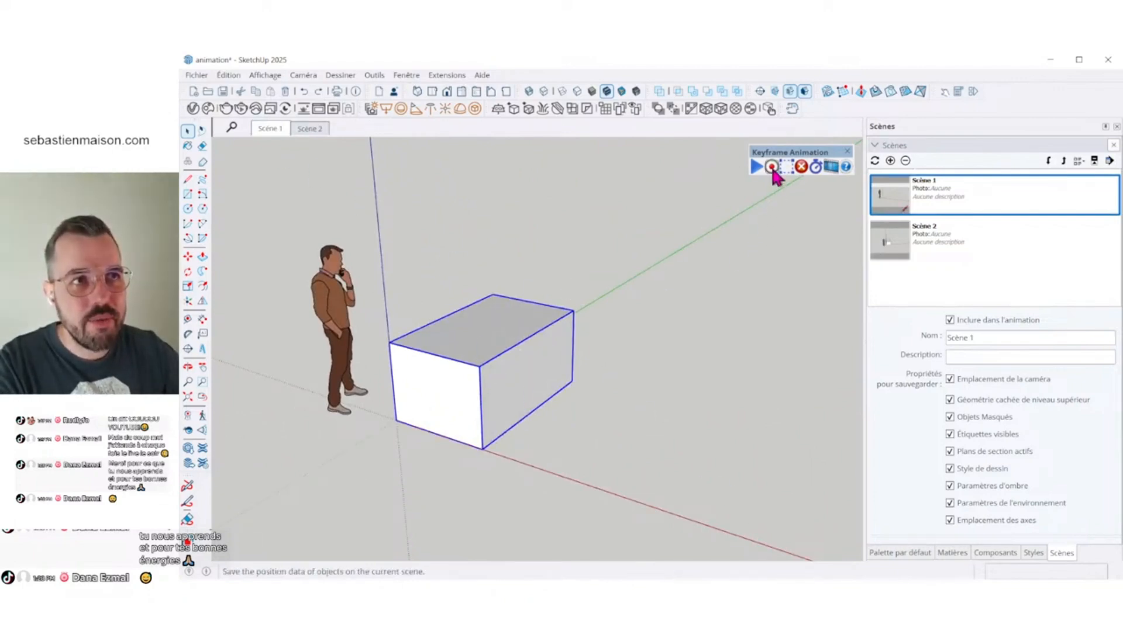
pyautogui.press('pagedown')
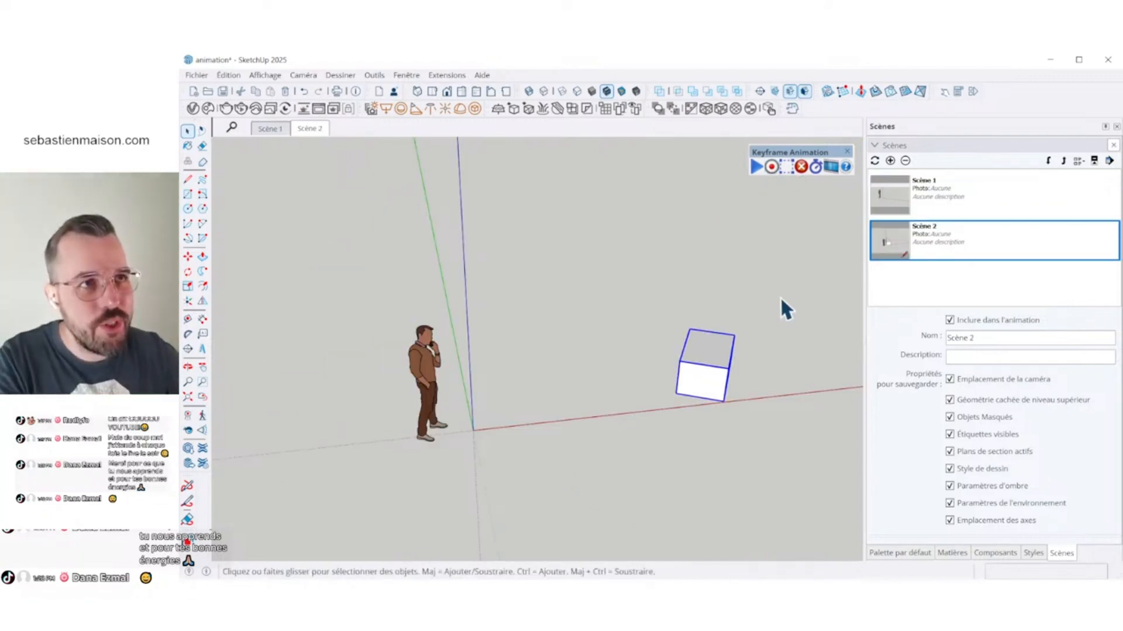
# - In Scène 2, move the cube about 3619 mm along the red axis, away from the figure
pyautogui.click(318, 125)
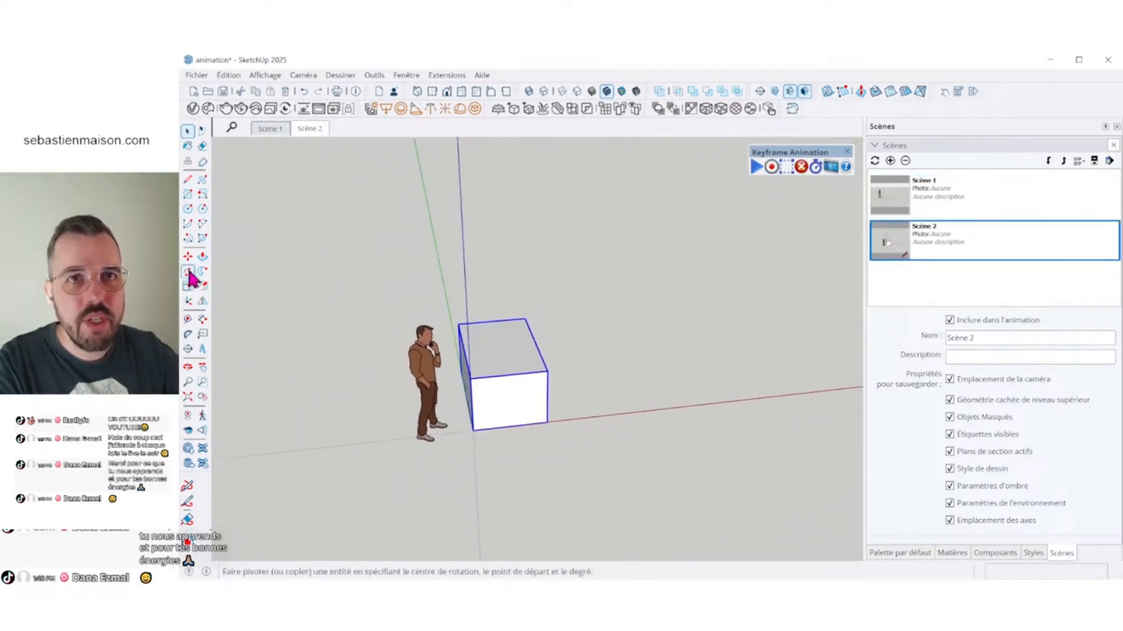
pyautogui.click(191, 257)
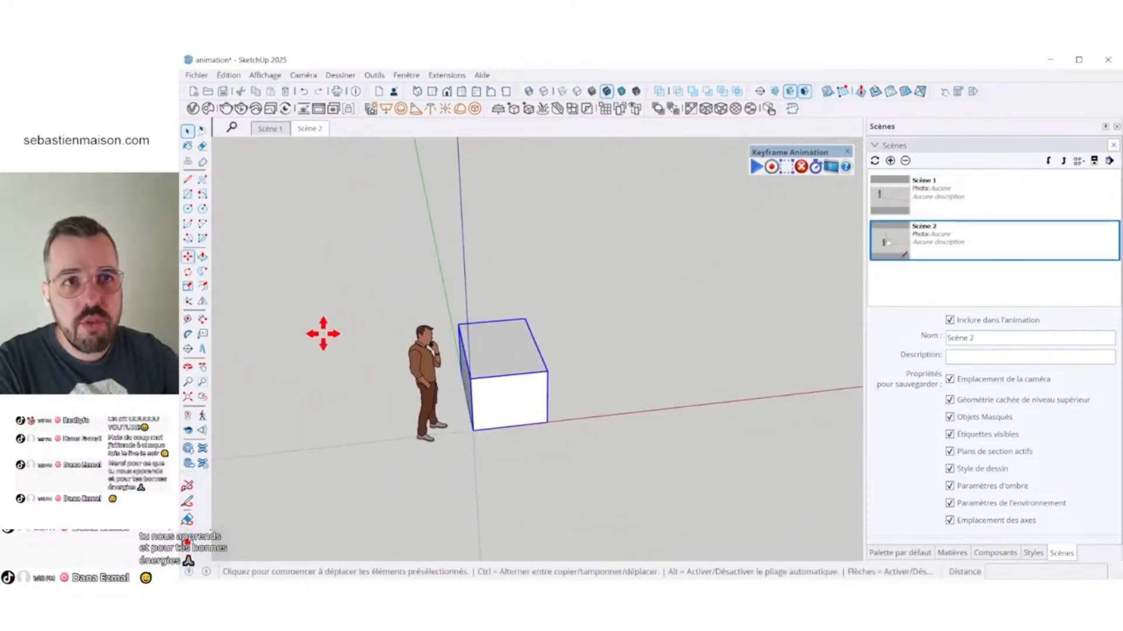
pyautogui.click(546, 421)
pyautogui.click(772, 396)
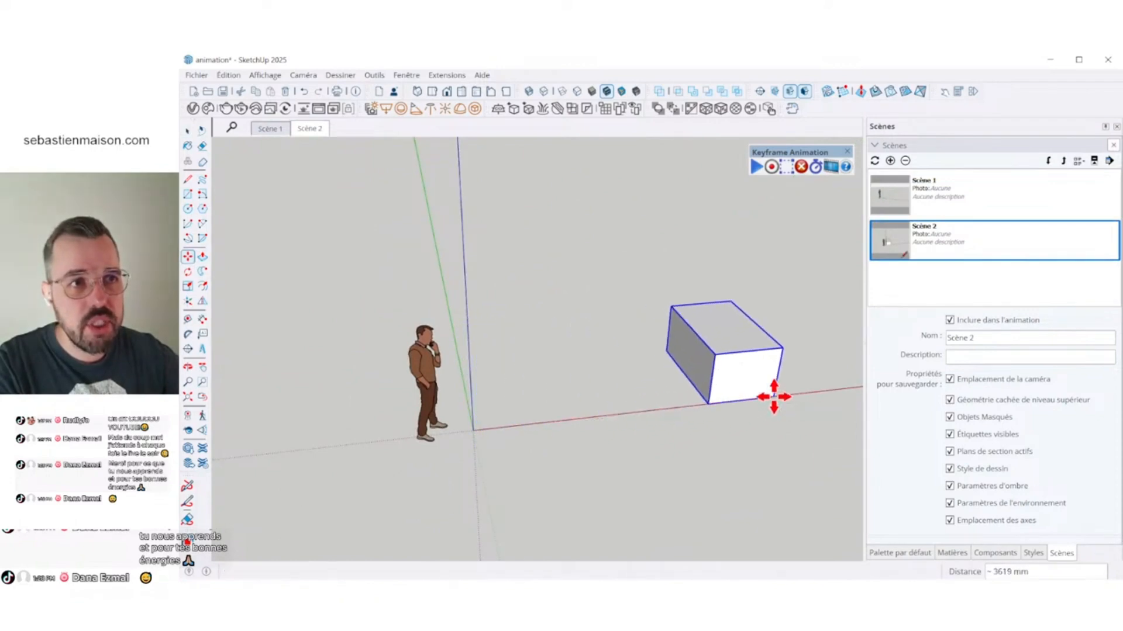
pyautogui.press('space')
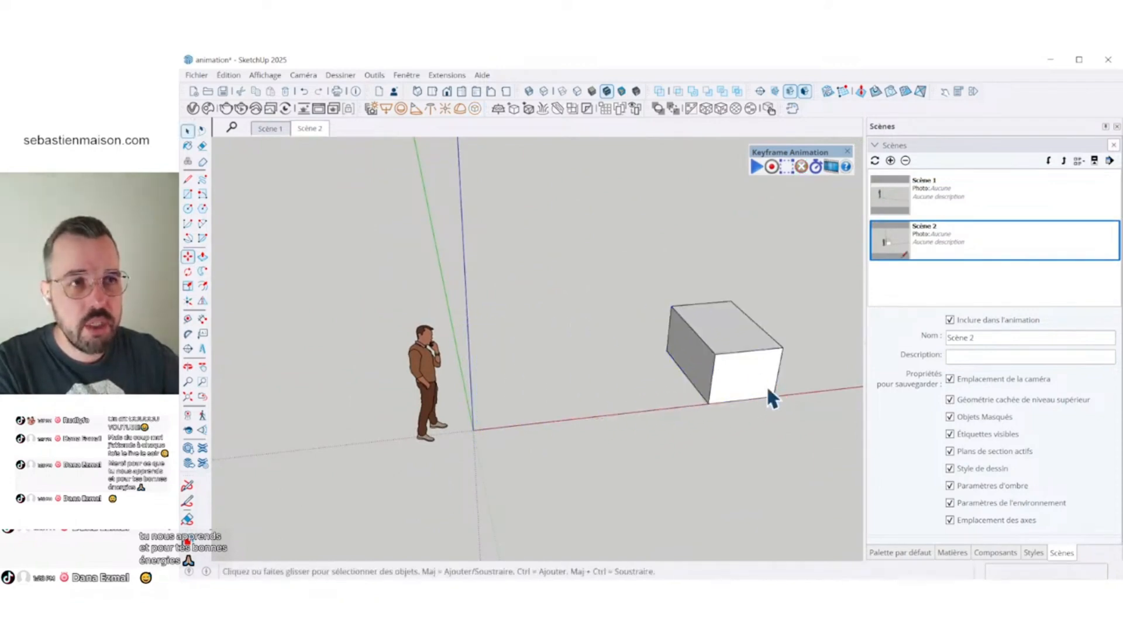
# - Rotate the cube 30° on the horizontal plane around the centre of its upper face
pyautogui.click(188, 272)
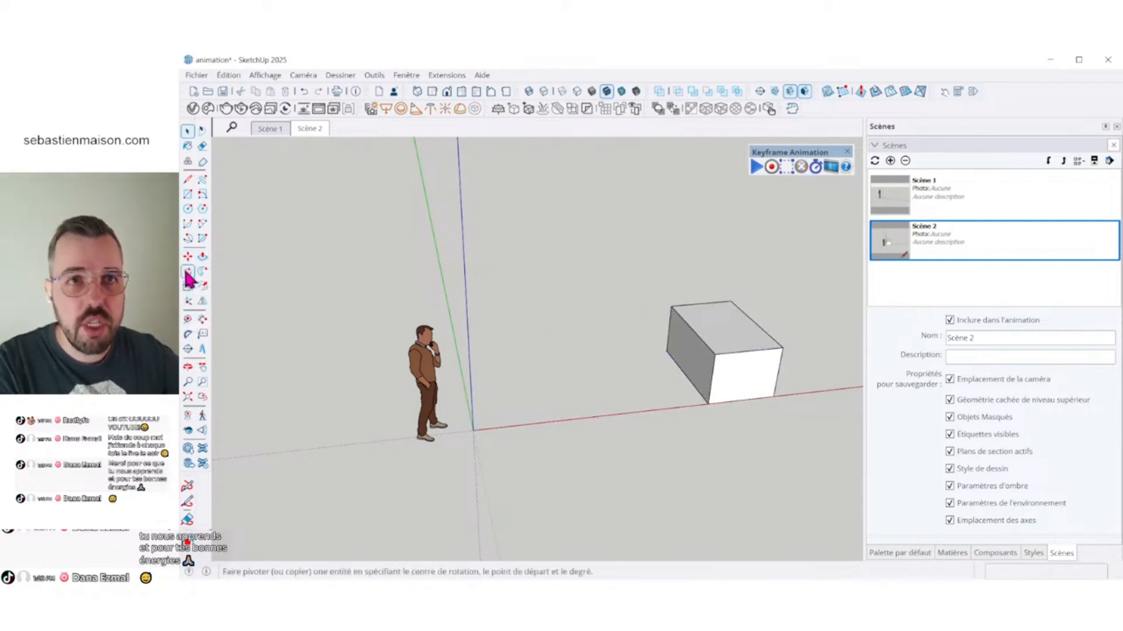
pyautogui.click(723, 323)
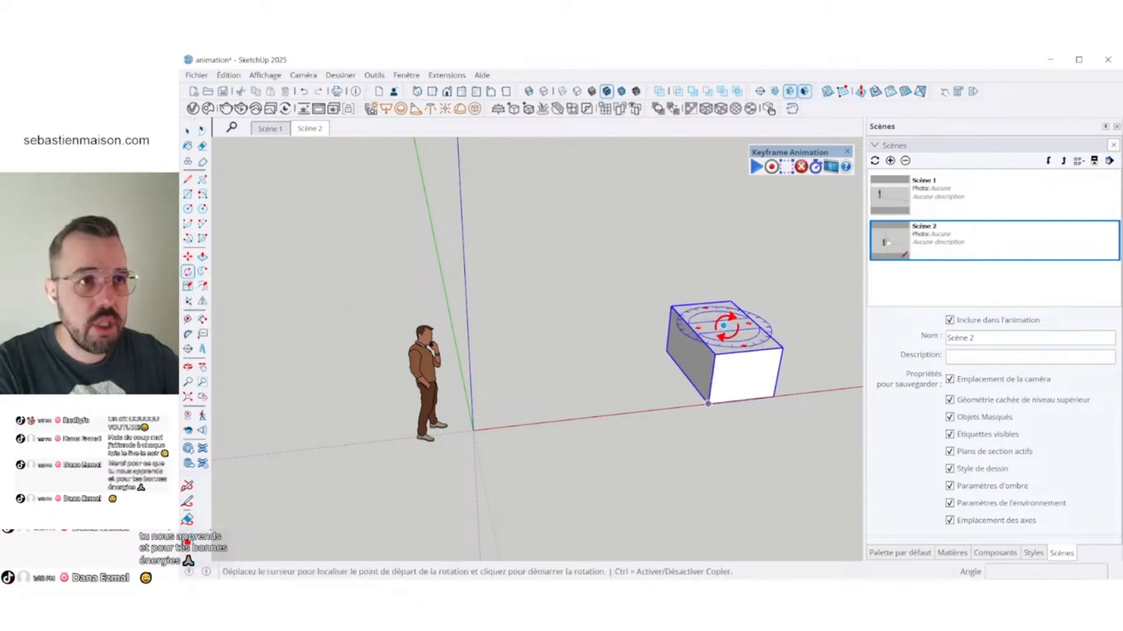
pyautogui.click(776, 398)
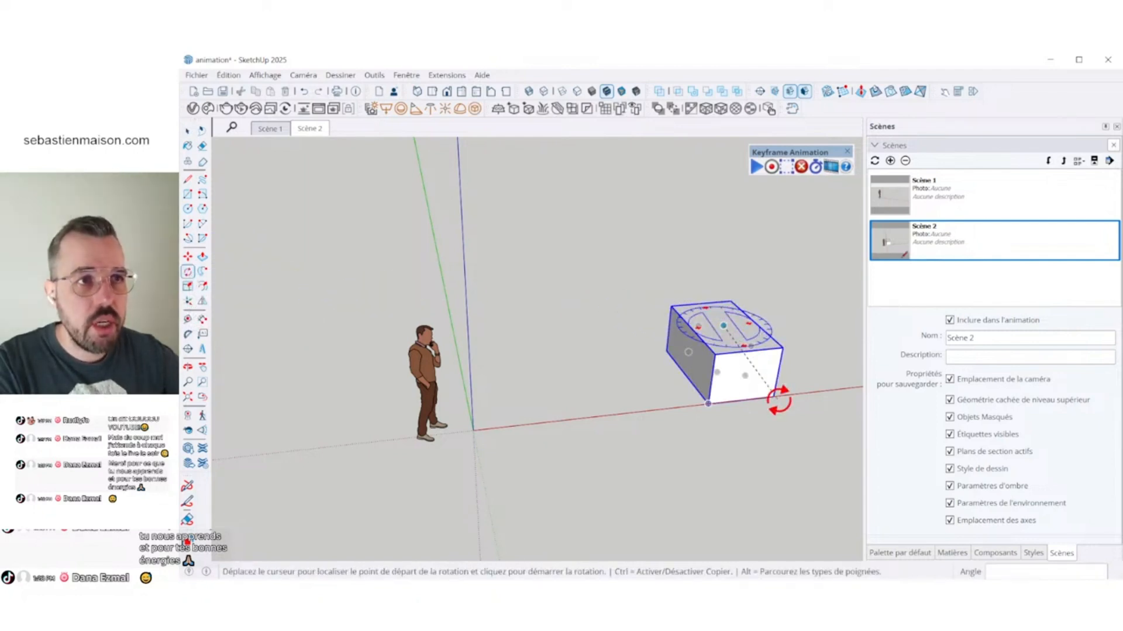
pyautogui.click(669, 417)
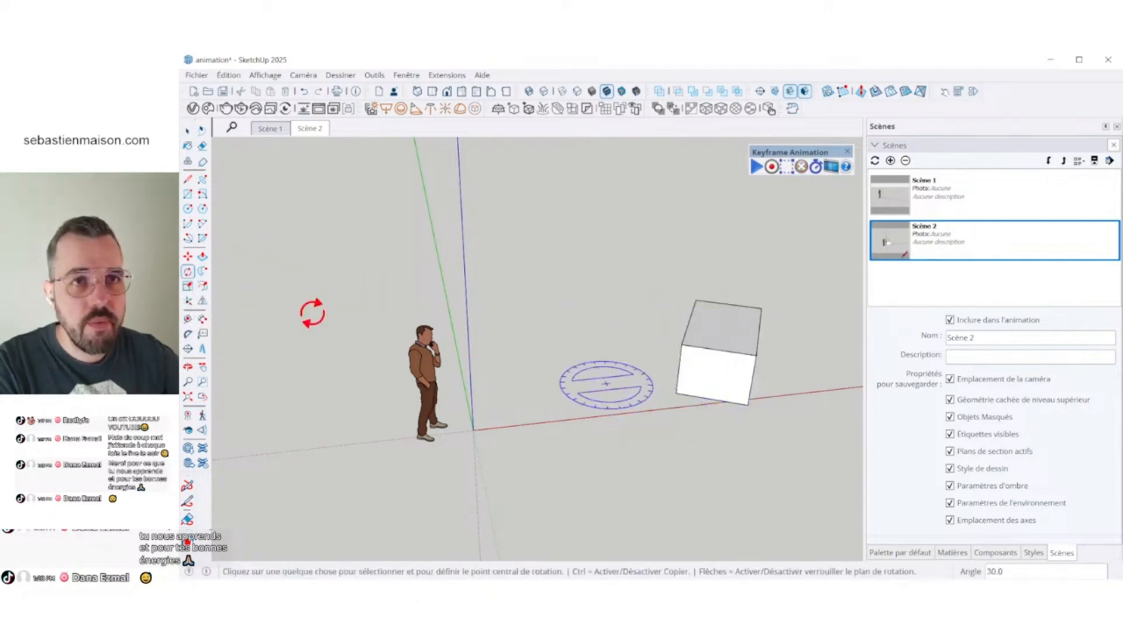
# - Scale the rotated cube down uniformly by a factor of about 0.67 from its upper corner
pyautogui.click(187, 286)
pyautogui.click(738, 317)
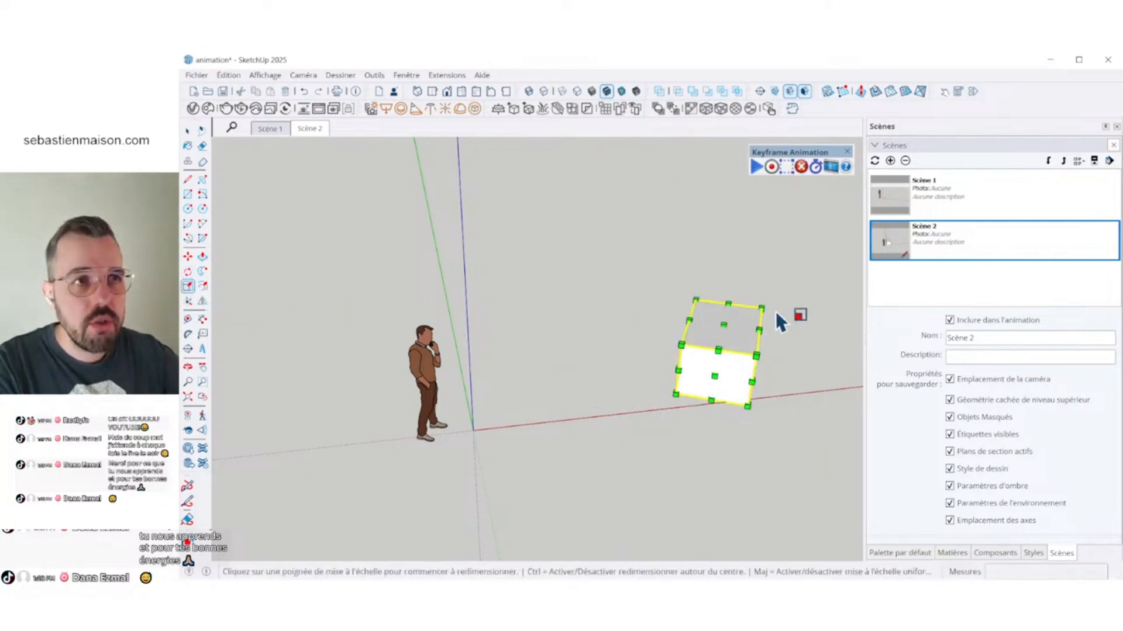
pyautogui.click(760, 320)
pyautogui.click(723, 321)
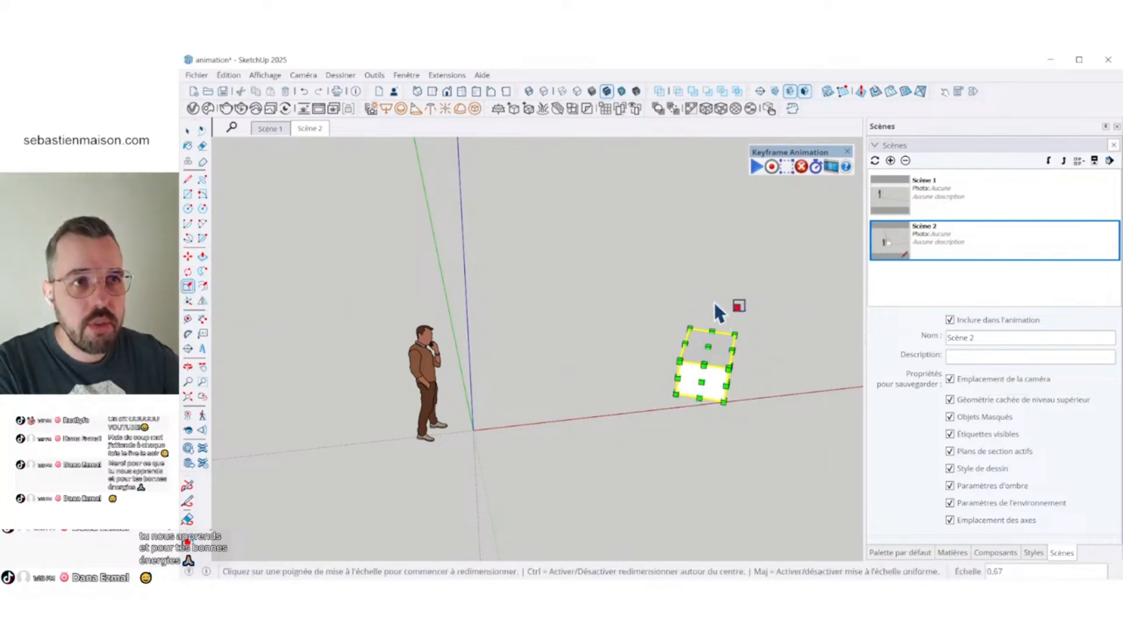
pyautogui.click(187, 131)
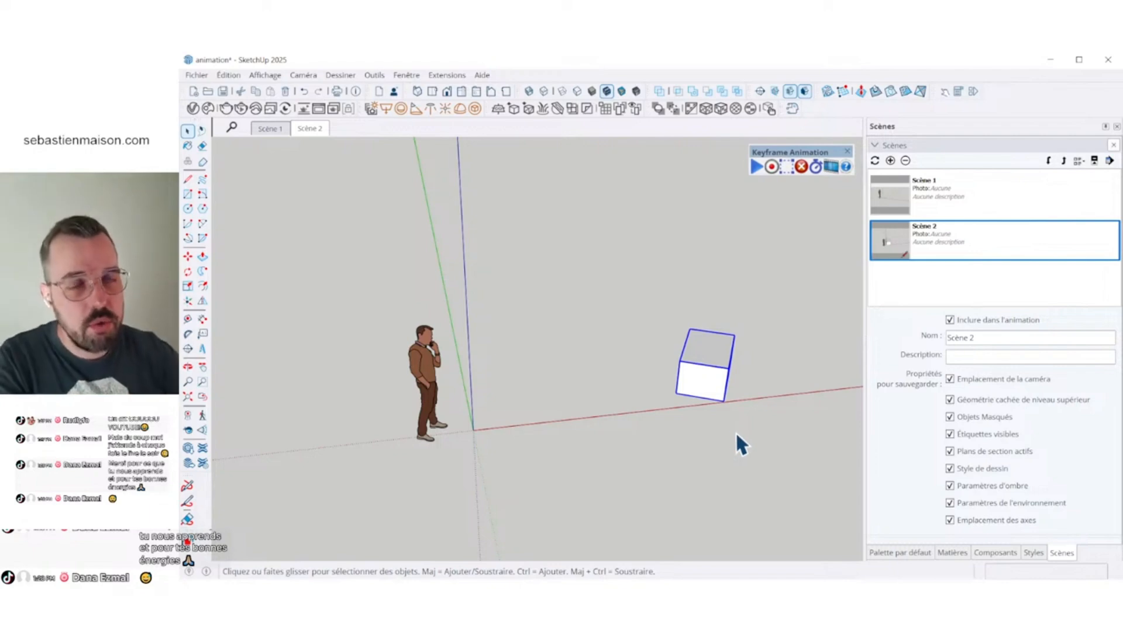
# - Recall Scène 1, turn on the object animation and play the cube's transition back and forth between Scène 1 and Scène 2
pyautogui.click(281, 130)
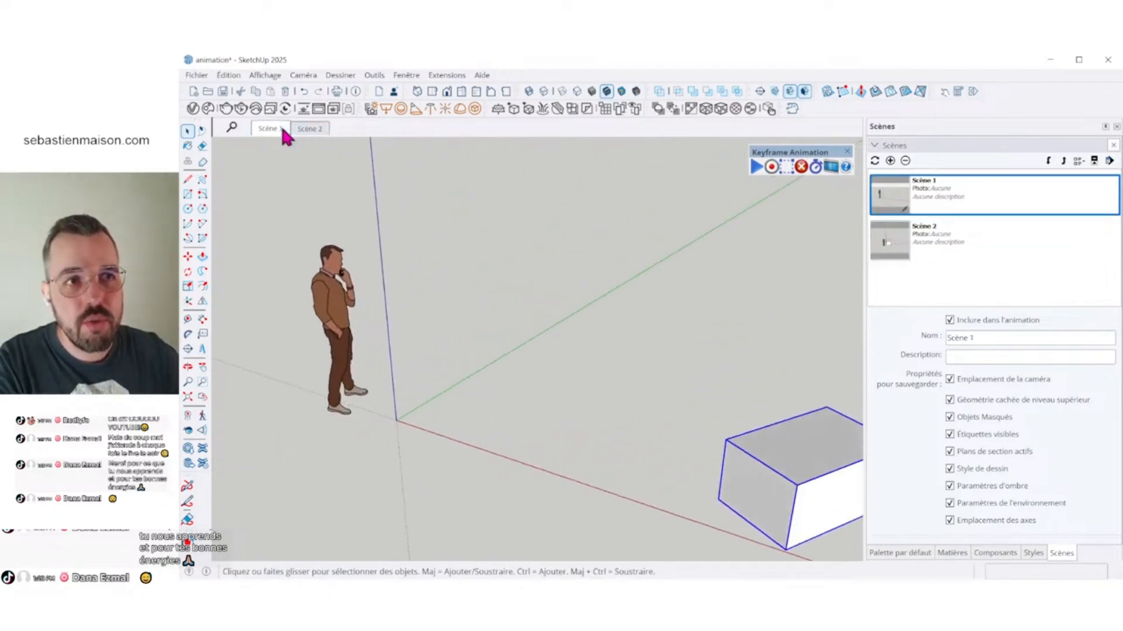
pyautogui.click(756, 167)
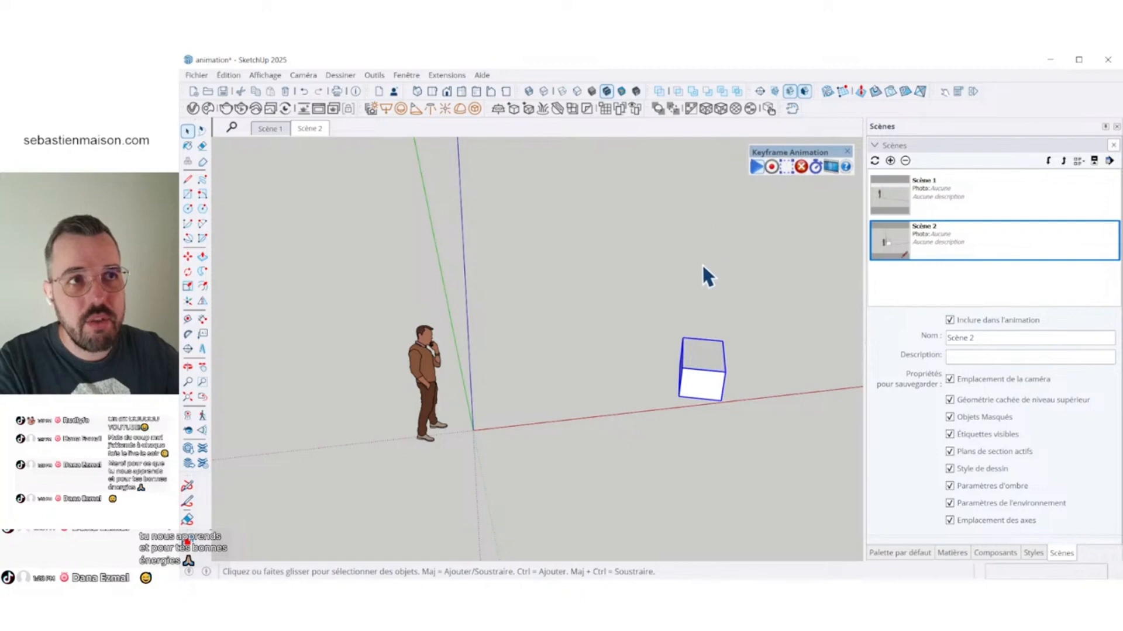
pyautogui.click(277, 129)
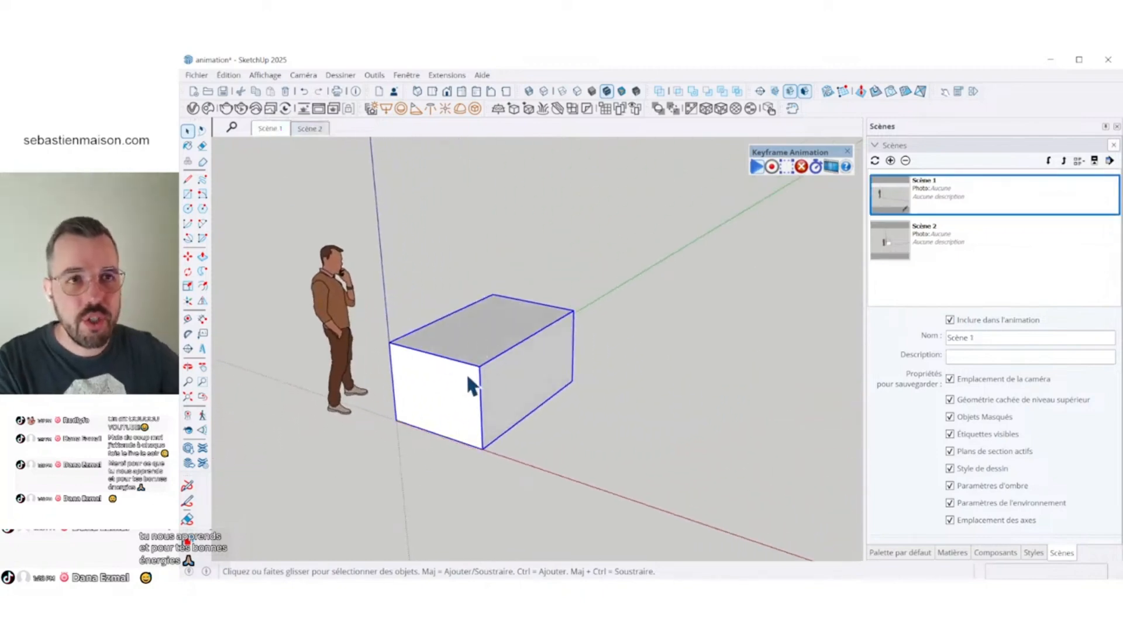
pyautogui.click(313, 132)
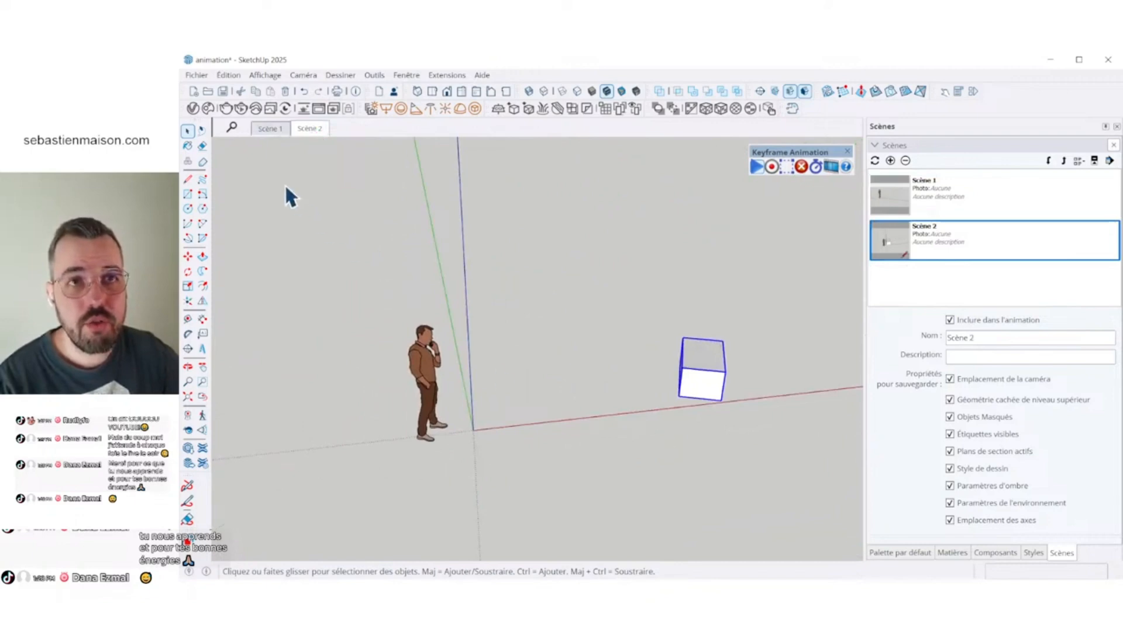
pyautogui.click(278, 130)
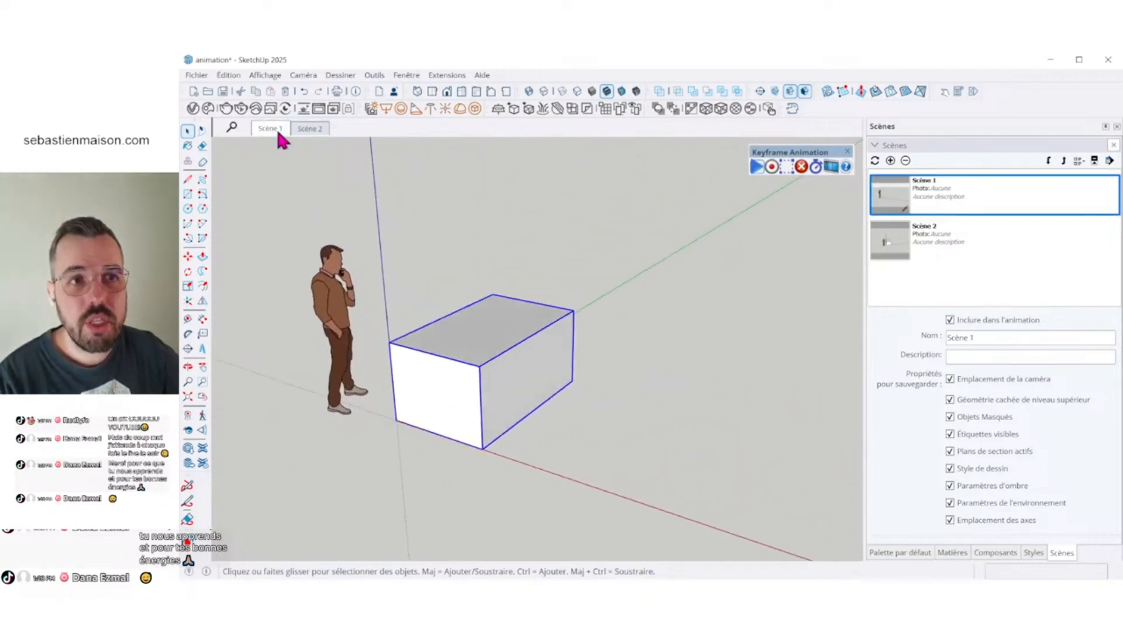
pyautogui.click(314, 134)
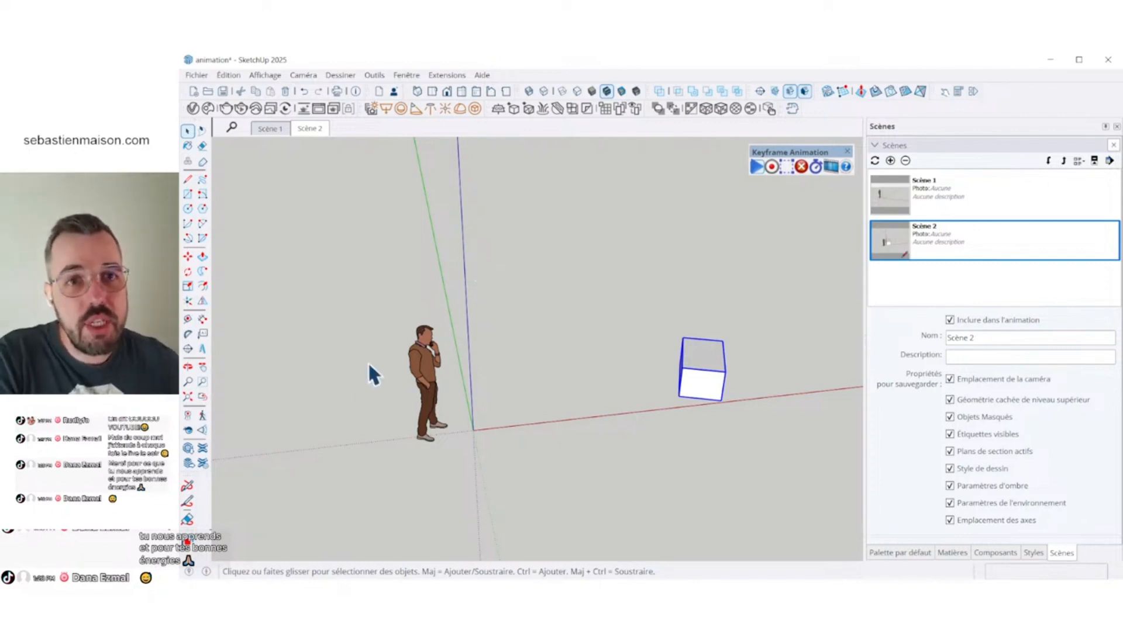
# - Open the SketchUp Facile search window and close it again
pyautogui.click(186, 546)
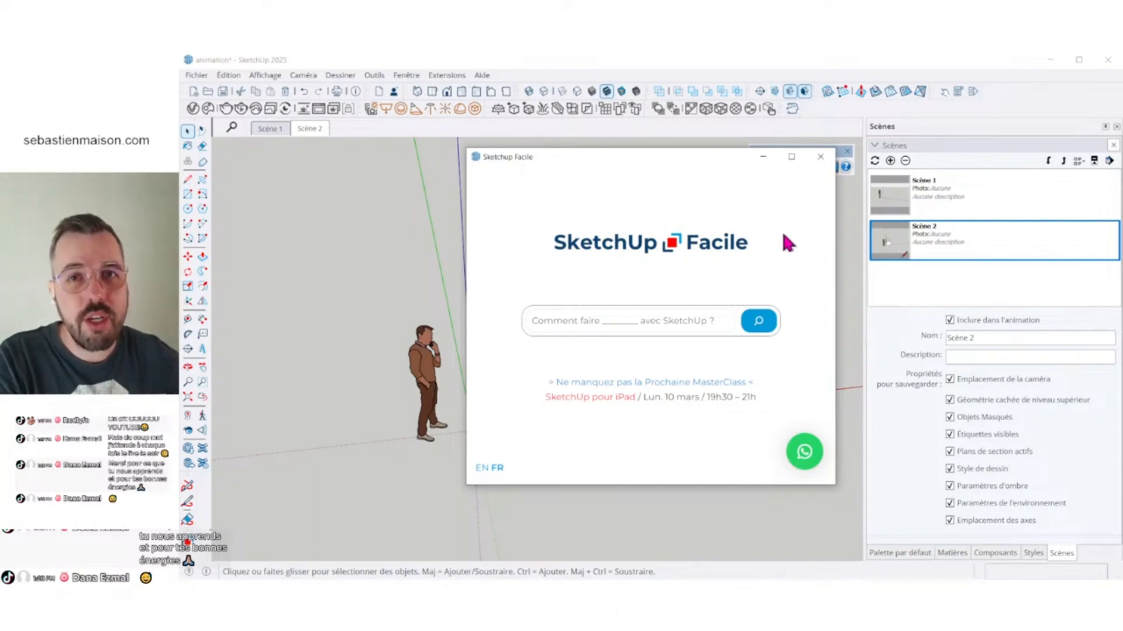
pyautogui.click(820, 157)
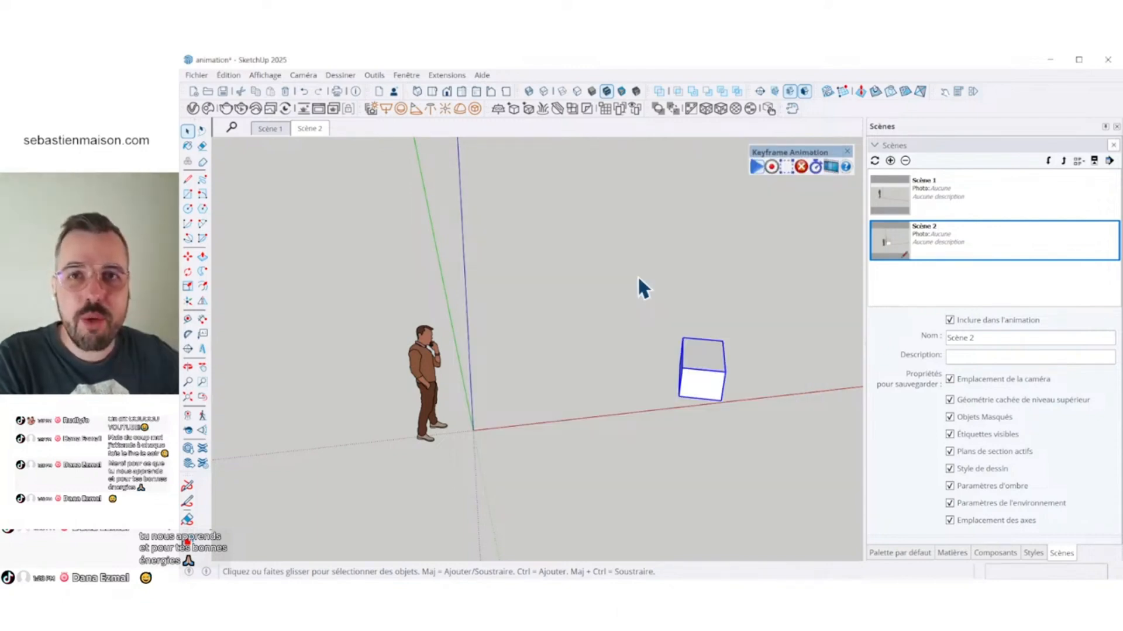